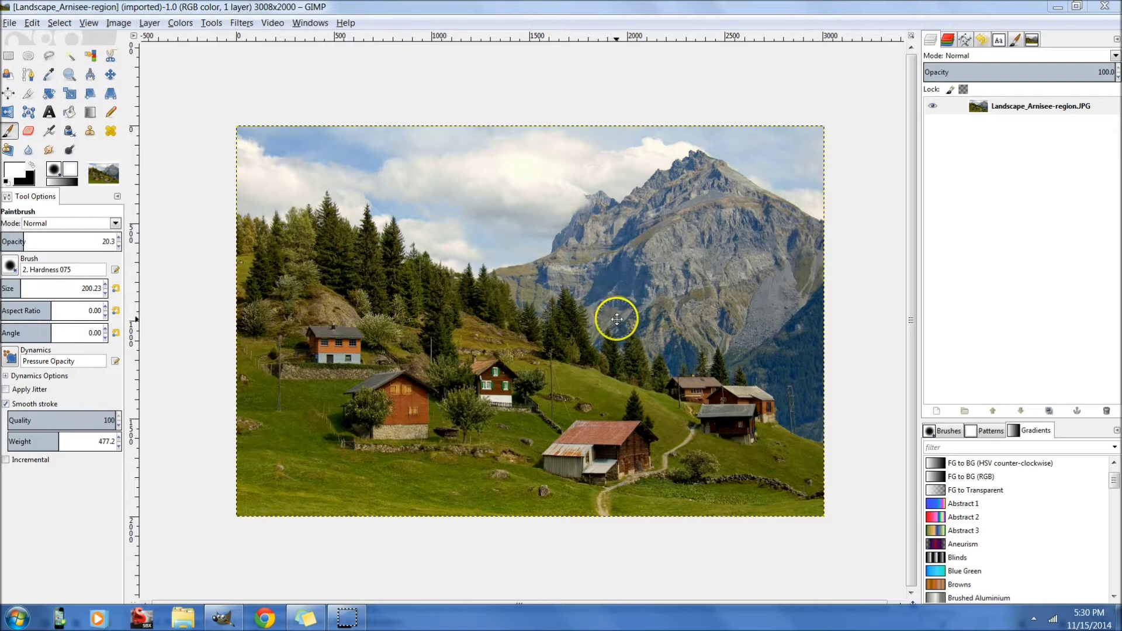
# Step: Duplicate the photo layer twice, then hide the top and bottom layers and select the middle copy
pyautogui.moveTo(612, 321); pyautogui.dragTo(621, 334)
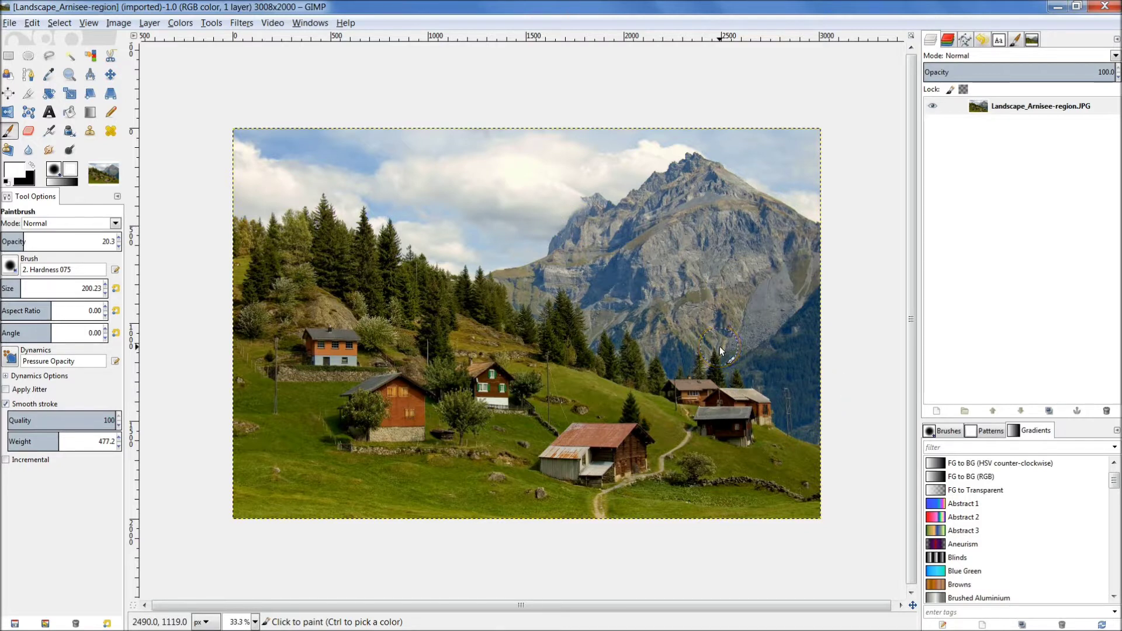
pyautogui.moveTo(720, 350); pyautogui.dragTo(718, 365)
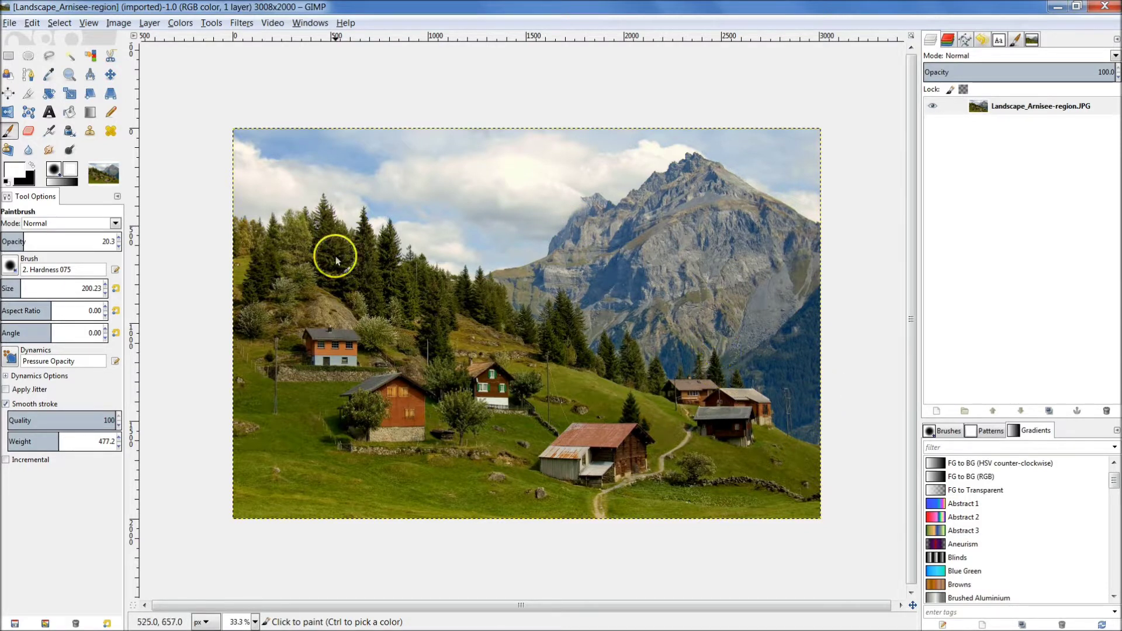
pyautogui.click(958, 108)
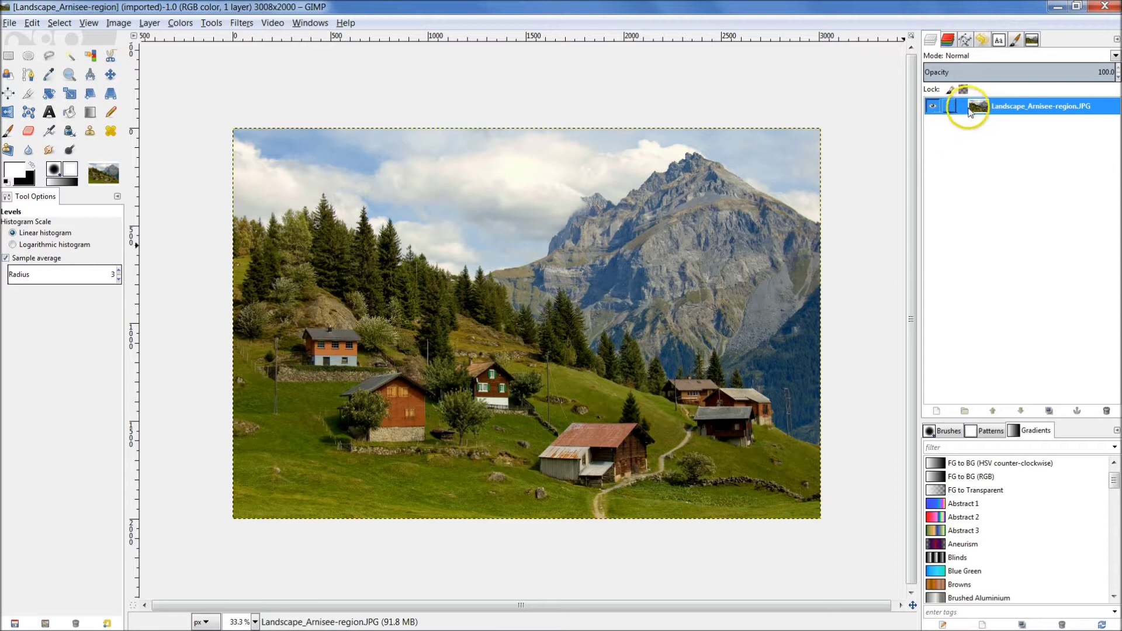
pyautogui.click(1049, 412)
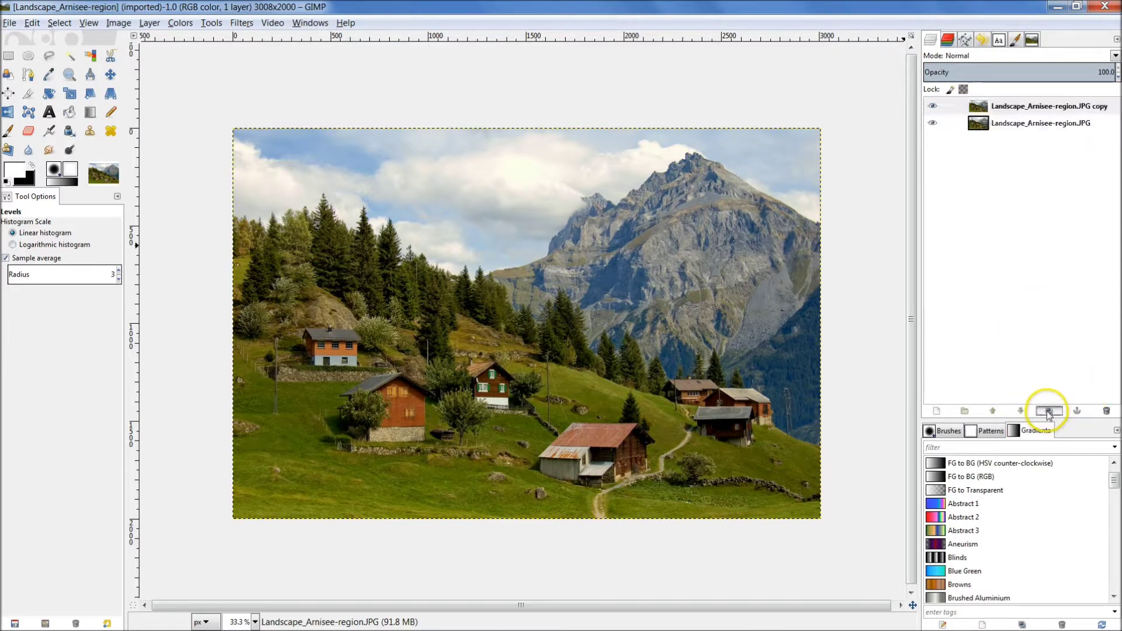
pyautogui.click(1049, 412)
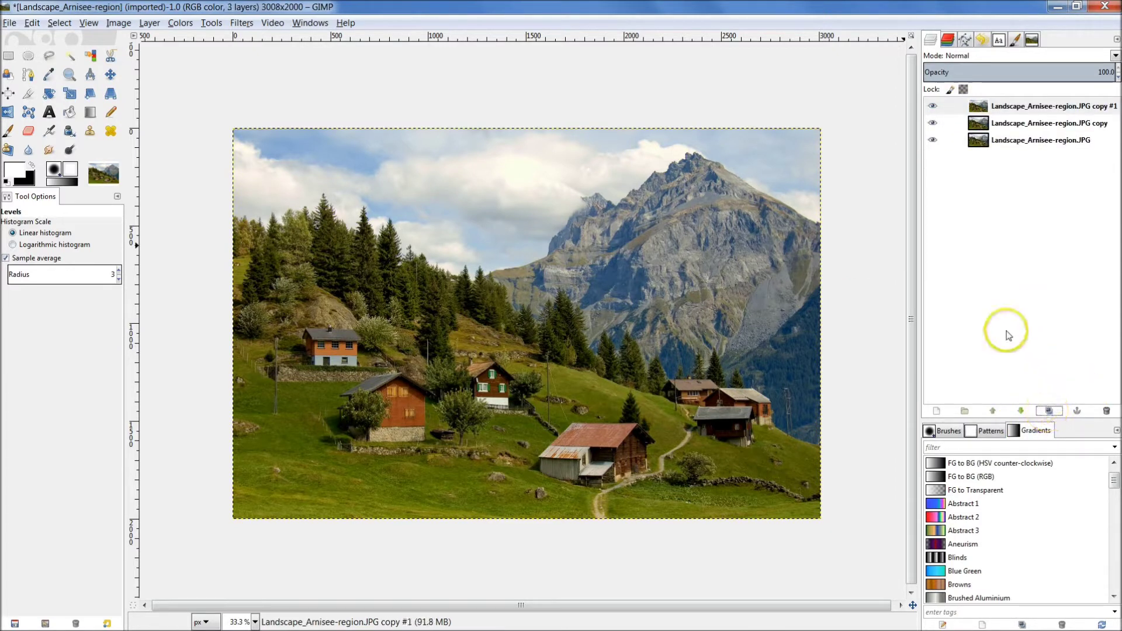
pyautogui.keyDown('shift'); pyautogui.click(932, 125); pyautogui.keyUp('shift')
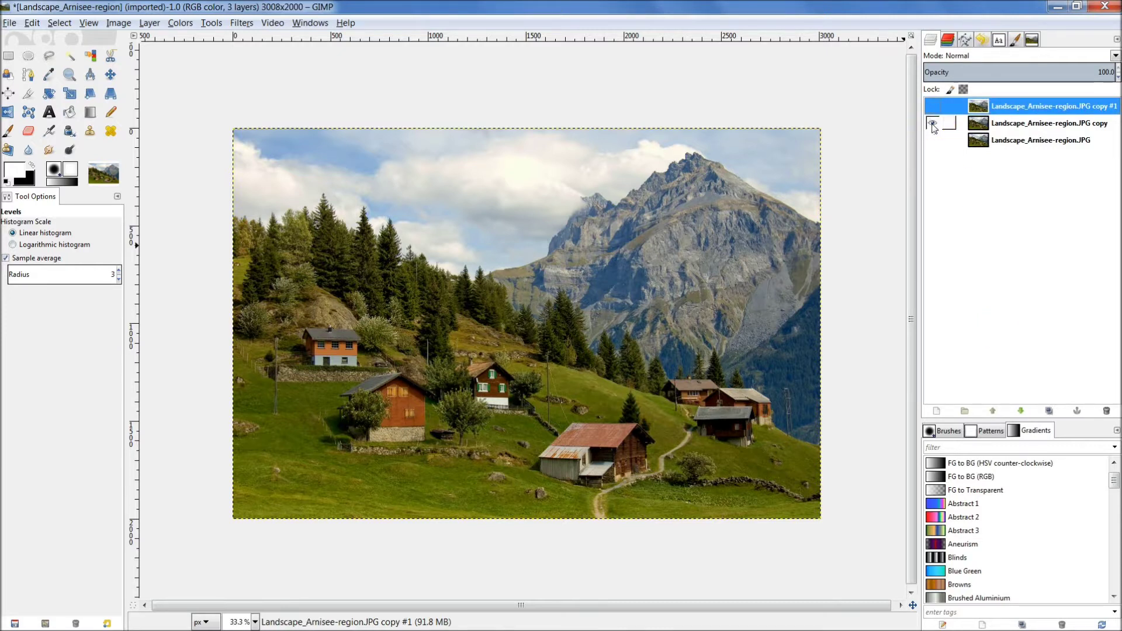
pyautogui.click(997, 126)
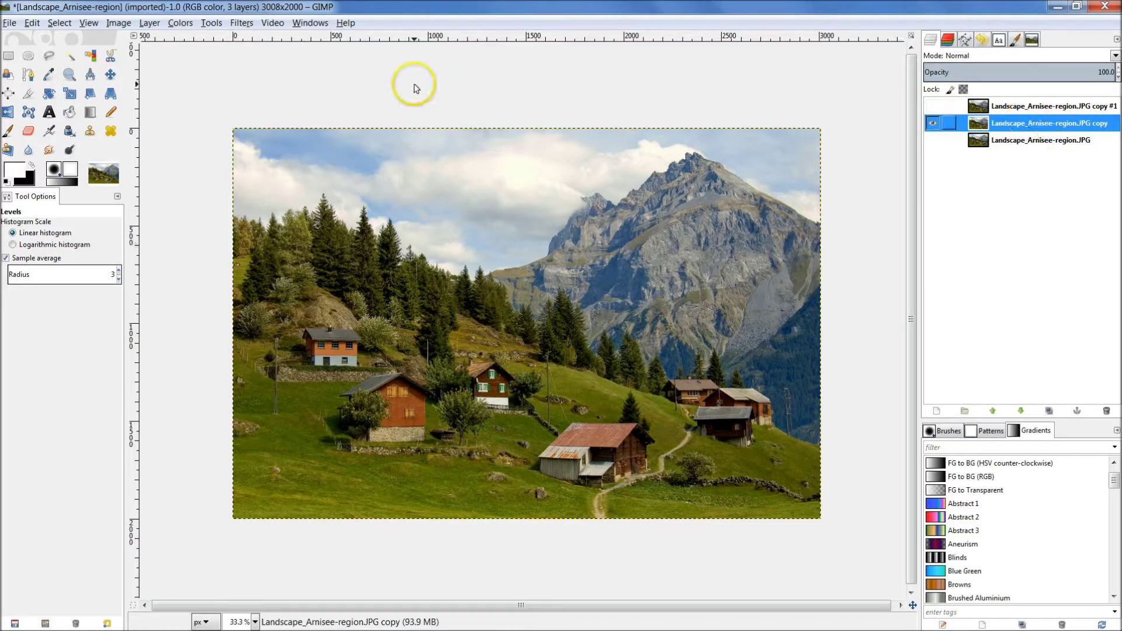
# Step: Darken the middle copy with Levels at input black 85 and gamma 1.65, then reveal the top copy
pyautogui.click(176, 24)
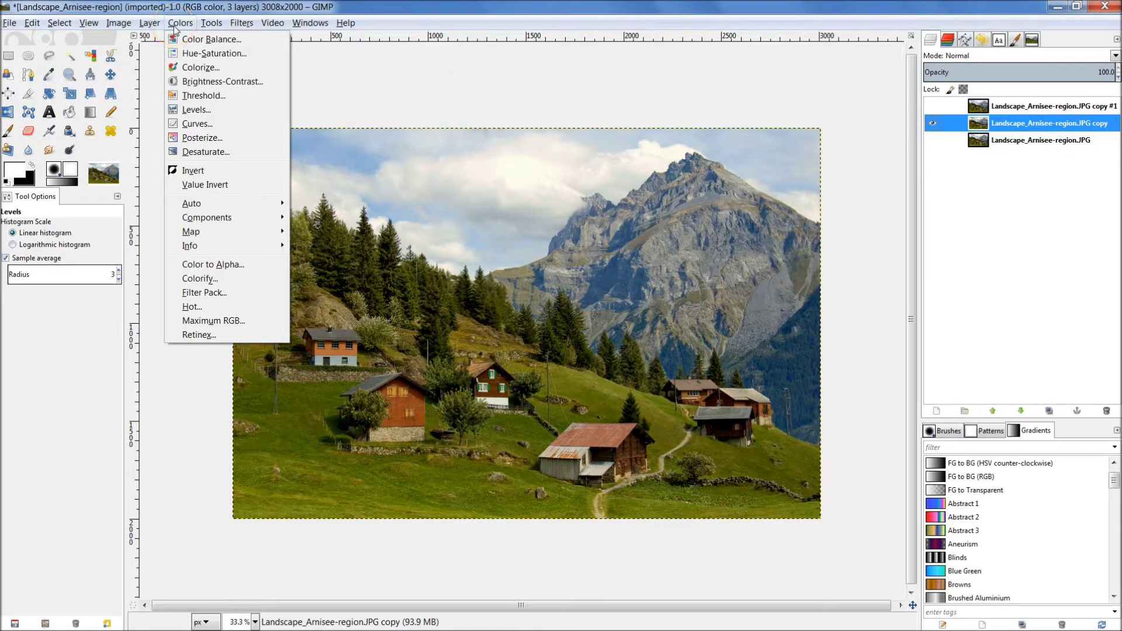
pyautogui.click(197, 109)
pyautogui.moveTo(864, 354); pyautogui.dragTo(918, 356)
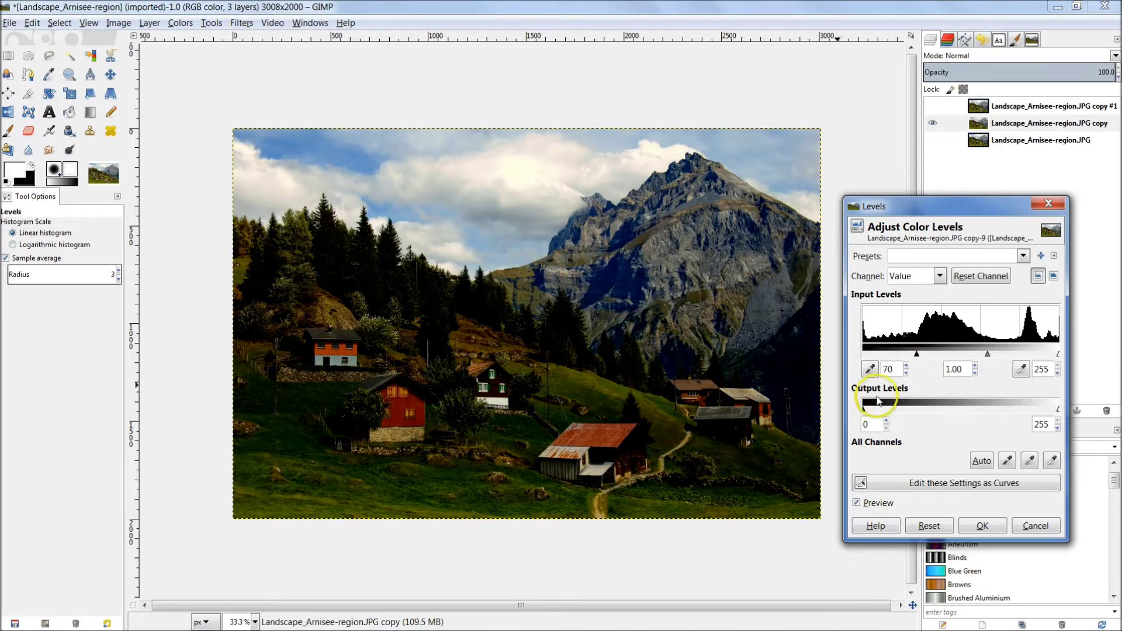
pyautogui.moveTo(921, 357); pyautogui.dragTo(931, 363)
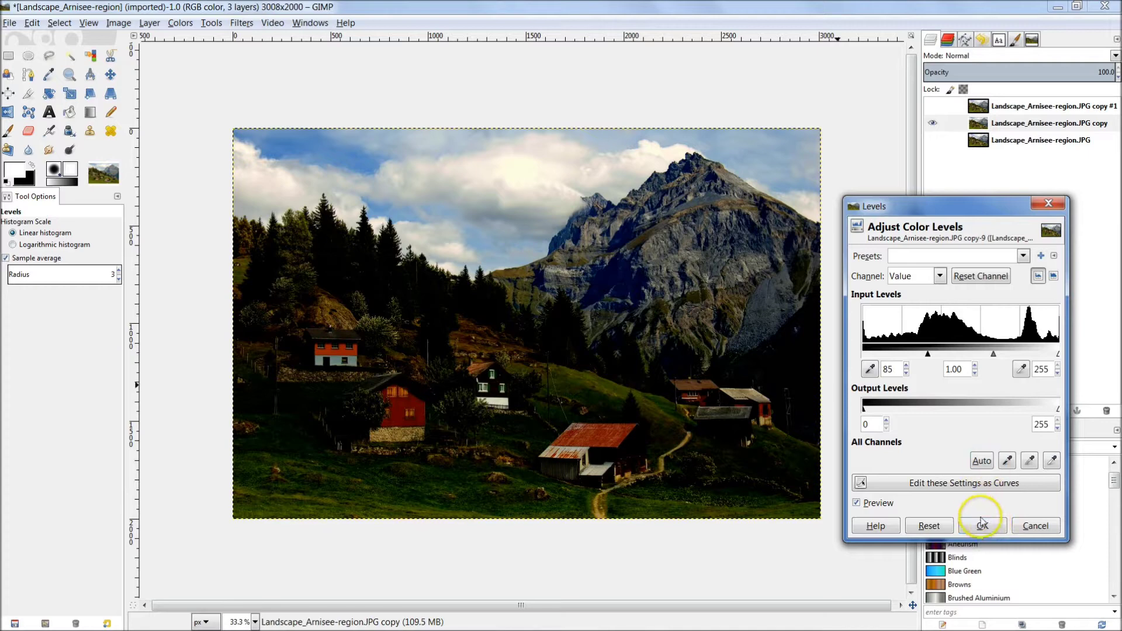
pyautogui.moveTo(994, 355); pyautogui.dragTo(979, 354)
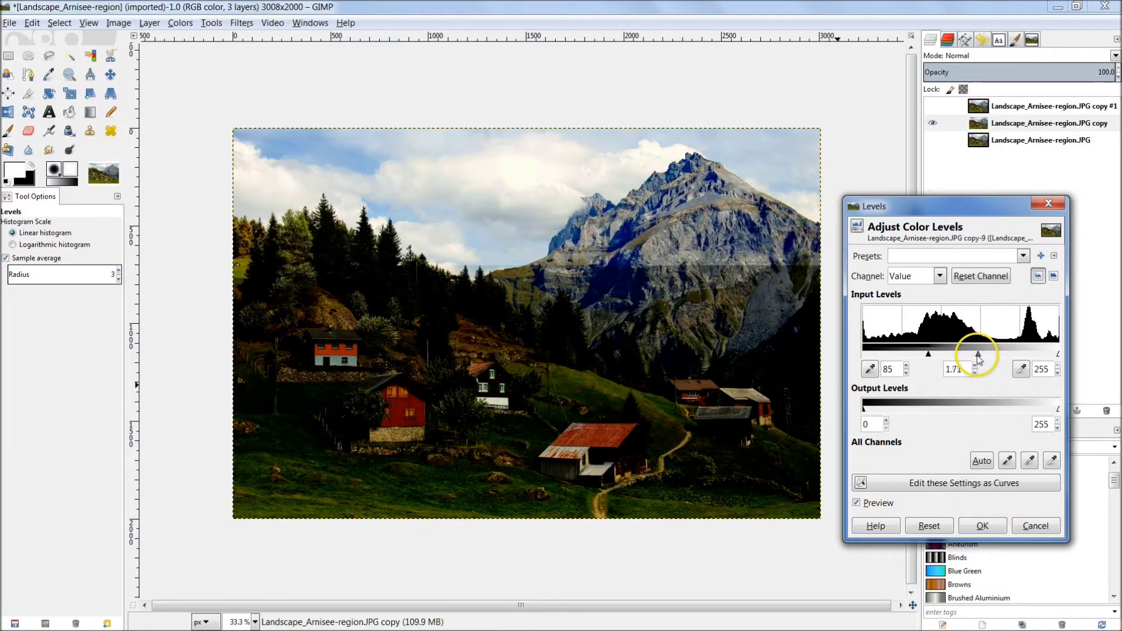
pyautogui.moveTo(981, 355)
pyautogui.mouseDown()
pyautogui.moveTo(992, 355)
pyautogui.moveTo(980, 356)
pyautogui.mouseUp()
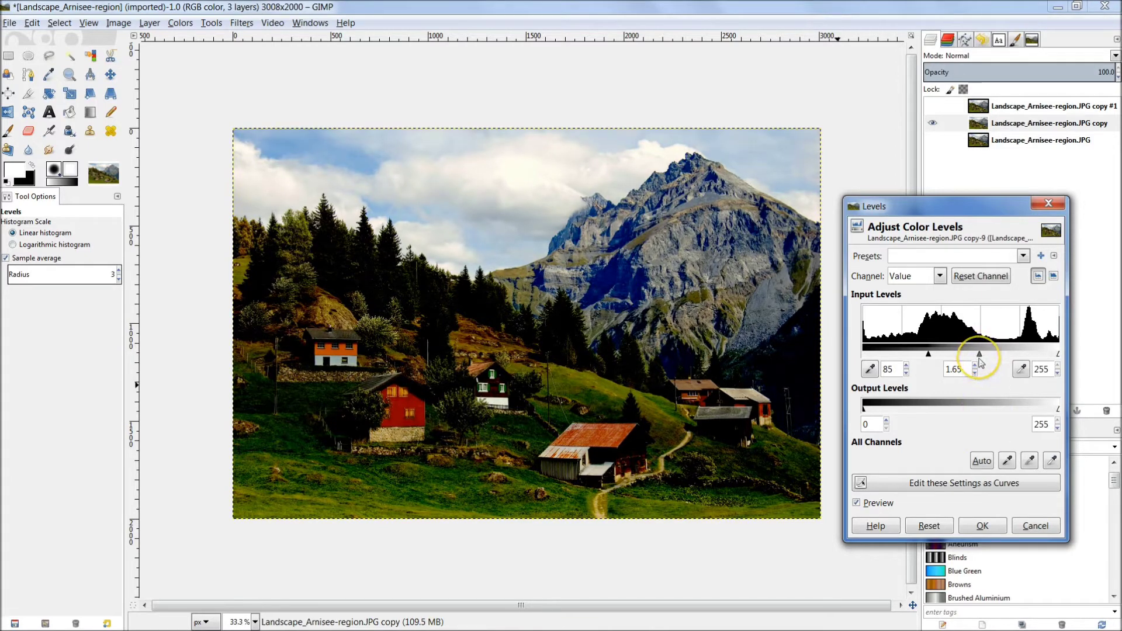
pyautogui.click(989, 526)
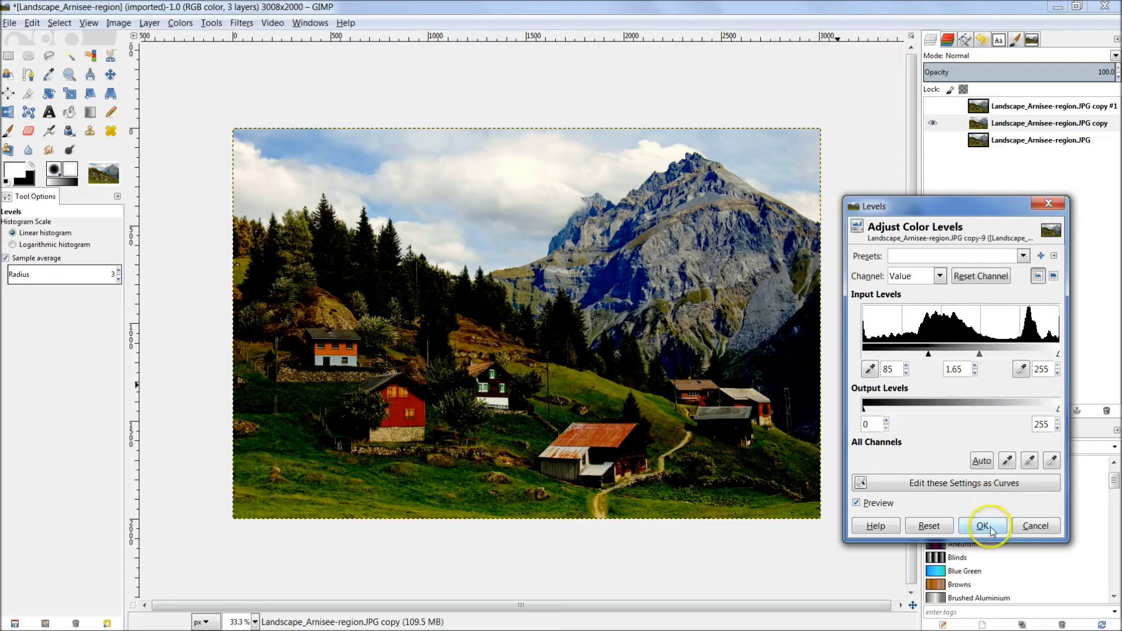
pyautogui.click(1005, 110)
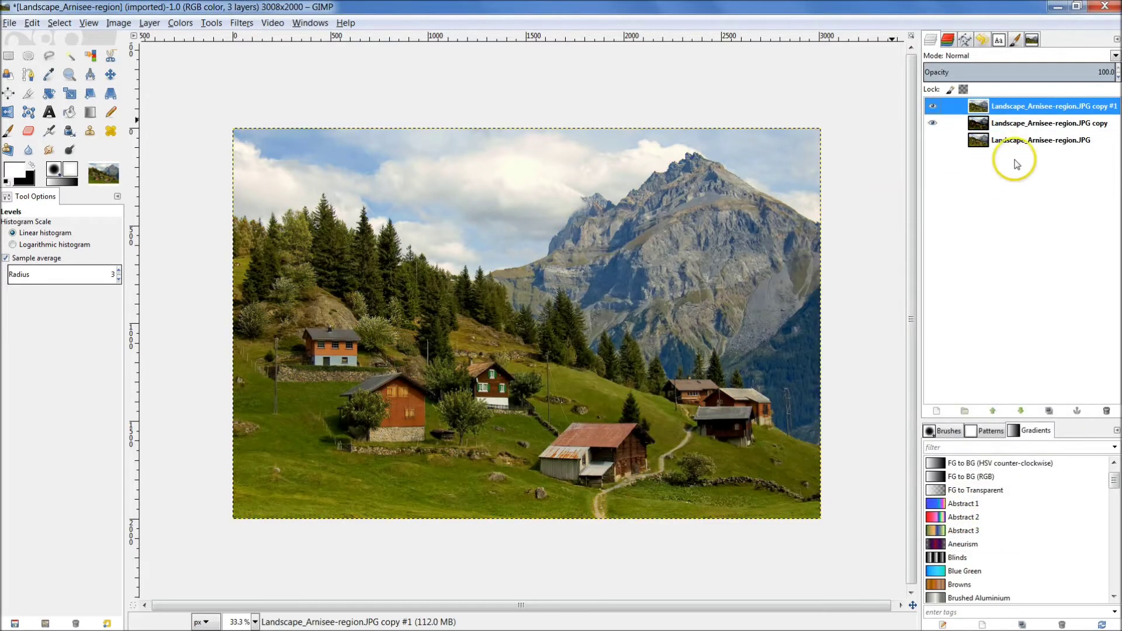
# Step: Add a White (full opacity) layer mask to the top copy layer
pyautogui.rightClick(1003, 109)
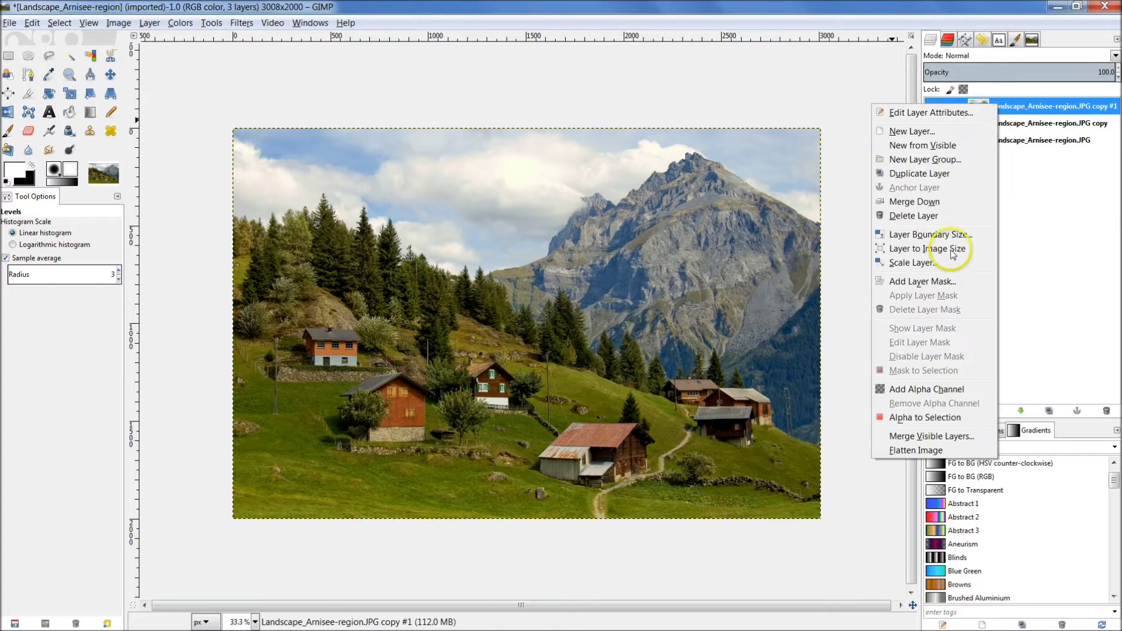
pyautogui.click(941, 282)
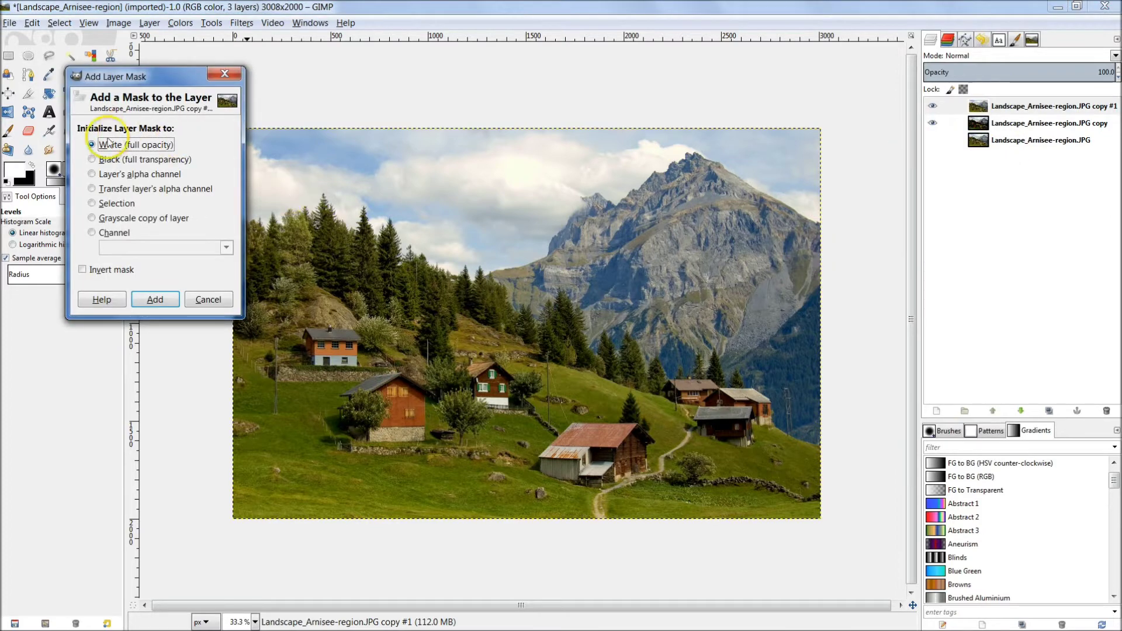
pyautogui.click(191, 307)
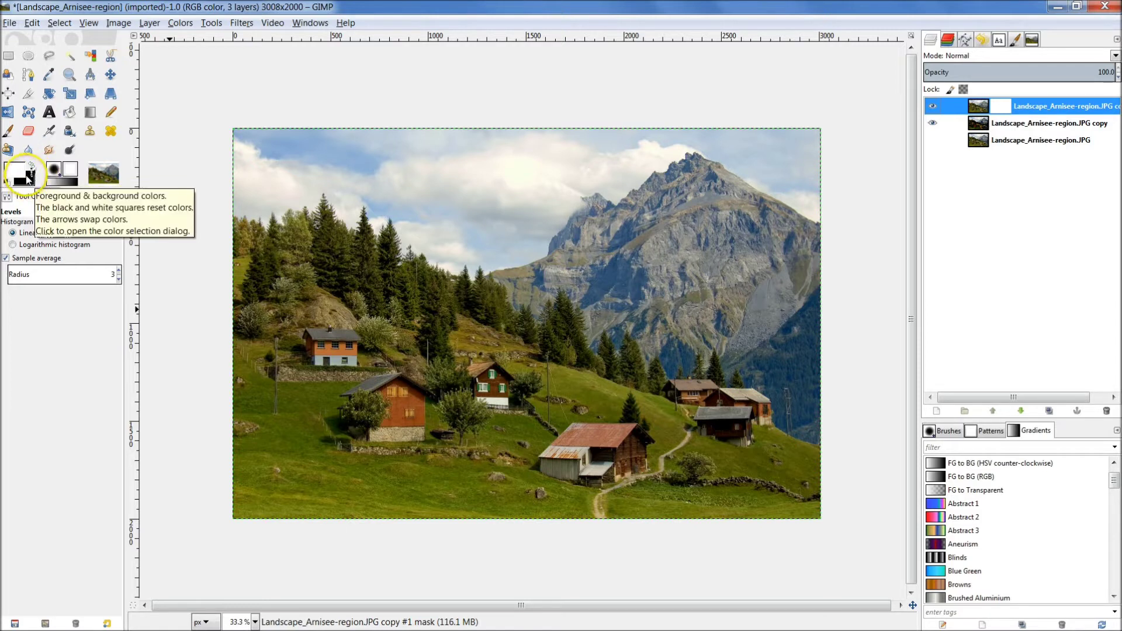
# Step: Make black the foreground and white the background, and pick the Blend tool
pyautogui.click(32, 167)
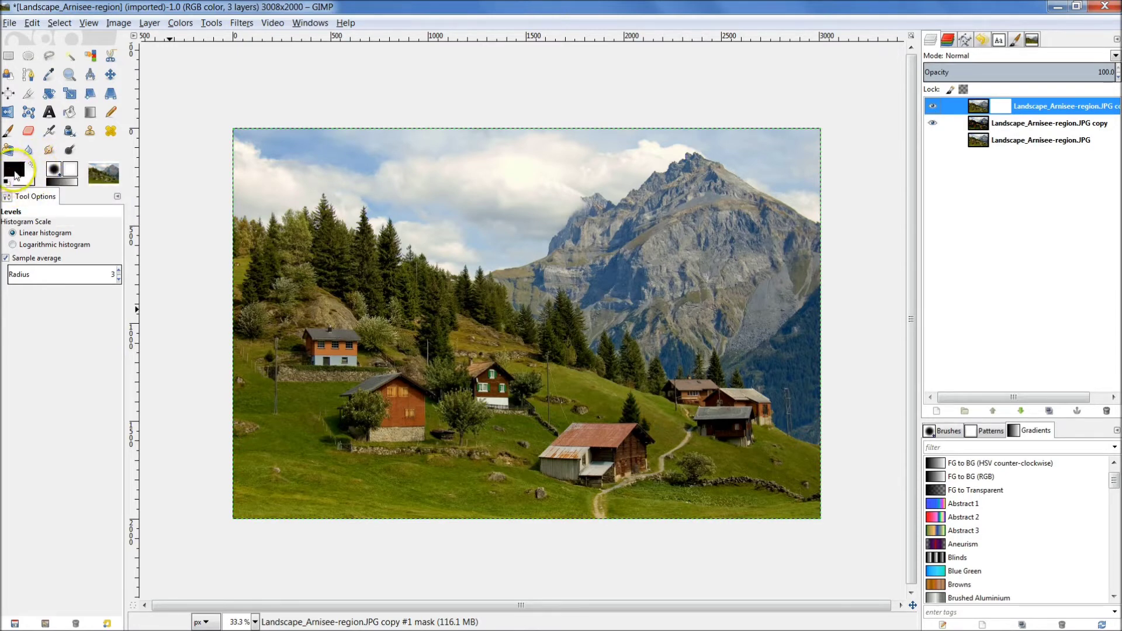
pyautogui.click(90, 111)
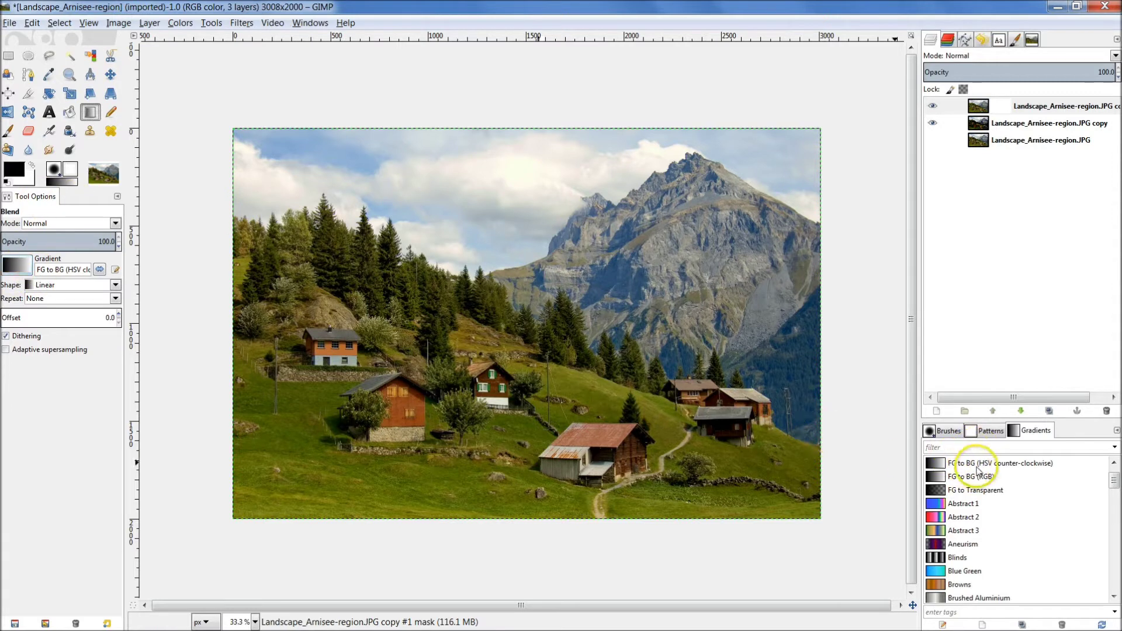
pyautogui.scroll(1, 1114, 492)
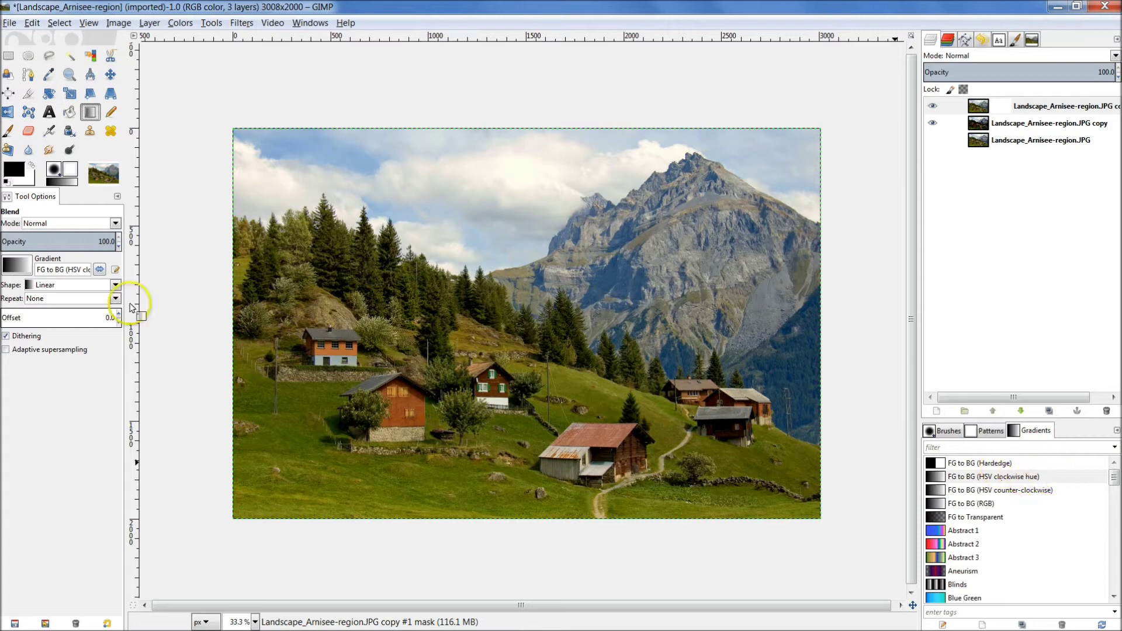
# Step: Try vertical sky-to-meadow gradients on the mask, undoing the last attempt
pyautogui.moveTo(65, 269); pyautogui.dragTo(78, 270)
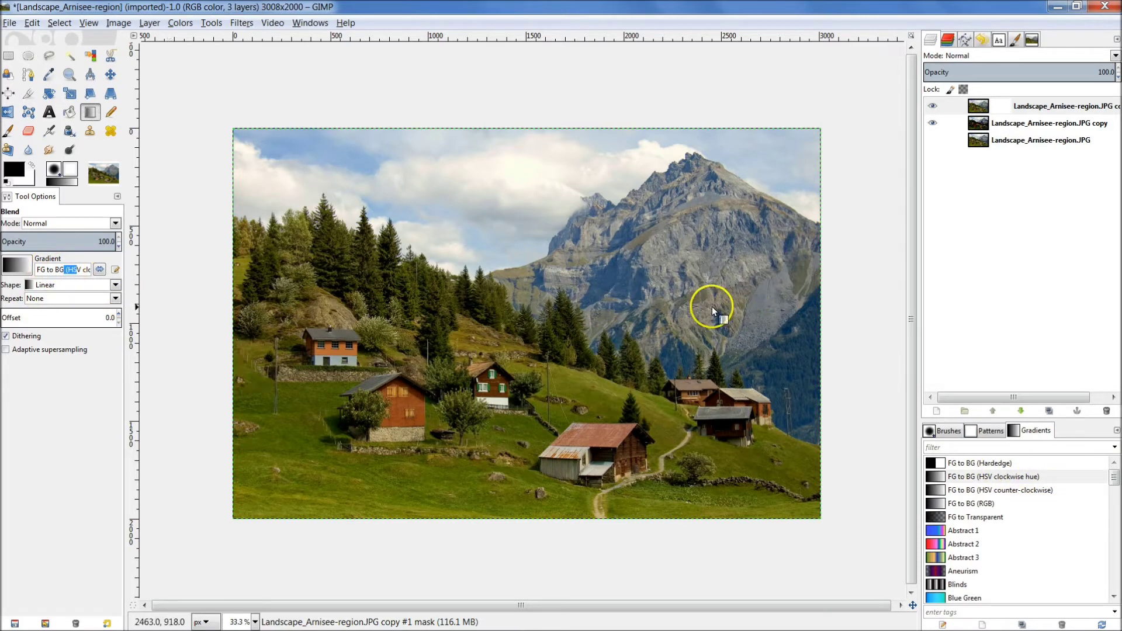
pyautogui.moveTo(667, 320)
pyautogui.mouseDown()
pyautogui.moveTo(511, 145)
pyautogui.moveTo(509, 180)
pyautogui.mouseUp()
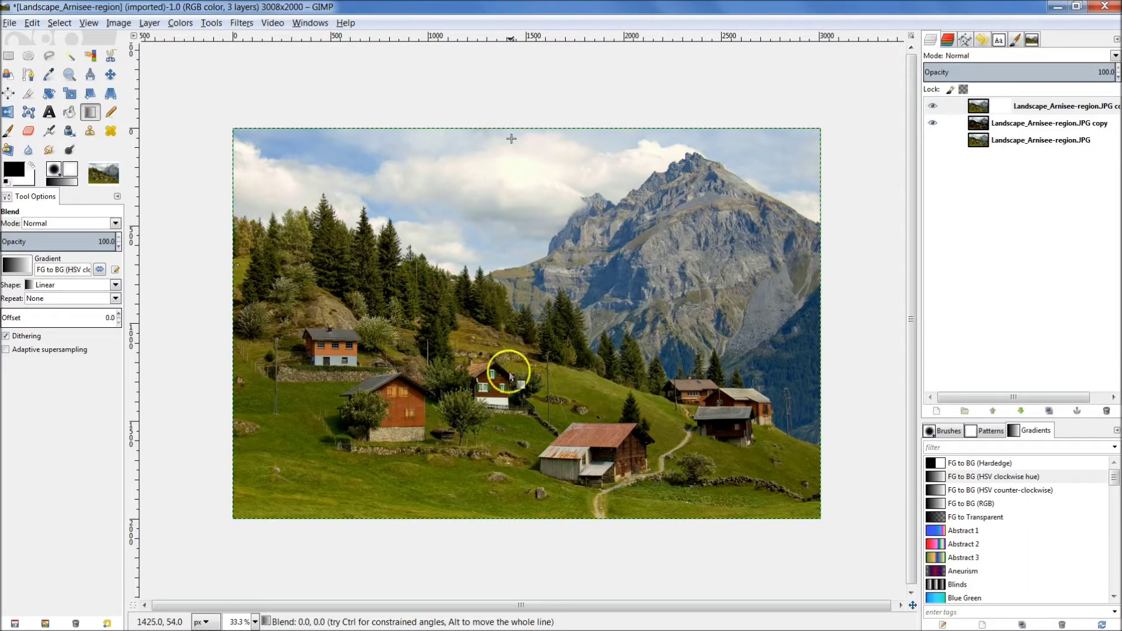
pyautogui.moveTo(517, 464); pyautogui.dragTo(517, 478)
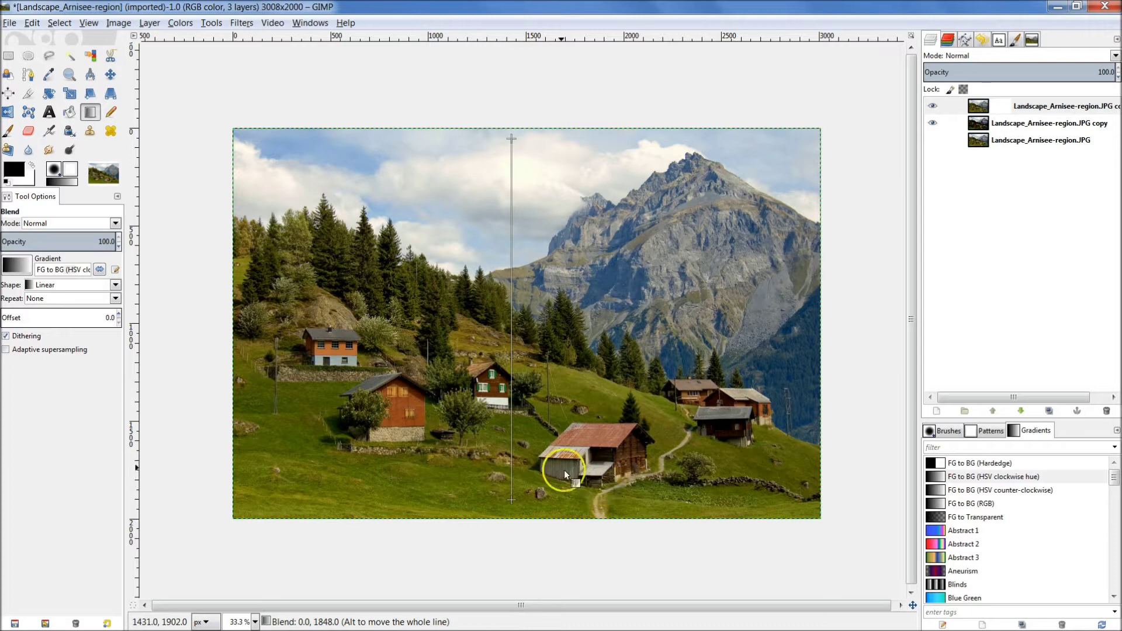
pyautogui.moveTo(509, 500); pyautogui.dragTo(509, 500)
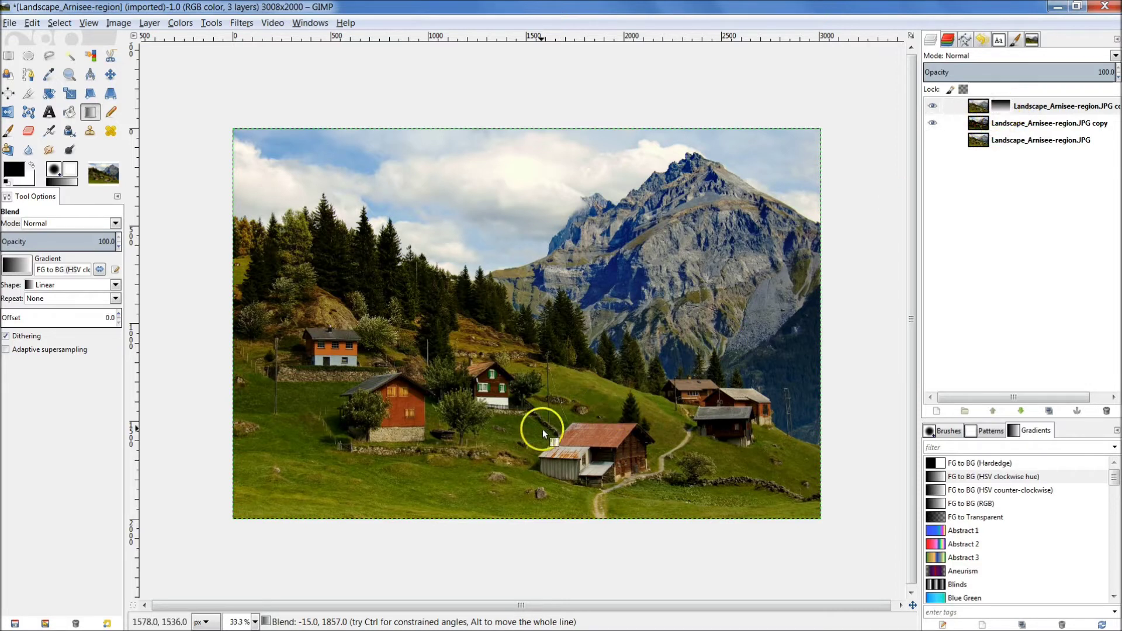
pyautogui.moveTo(543, 430); pyautogui.dragTo(546, 580)
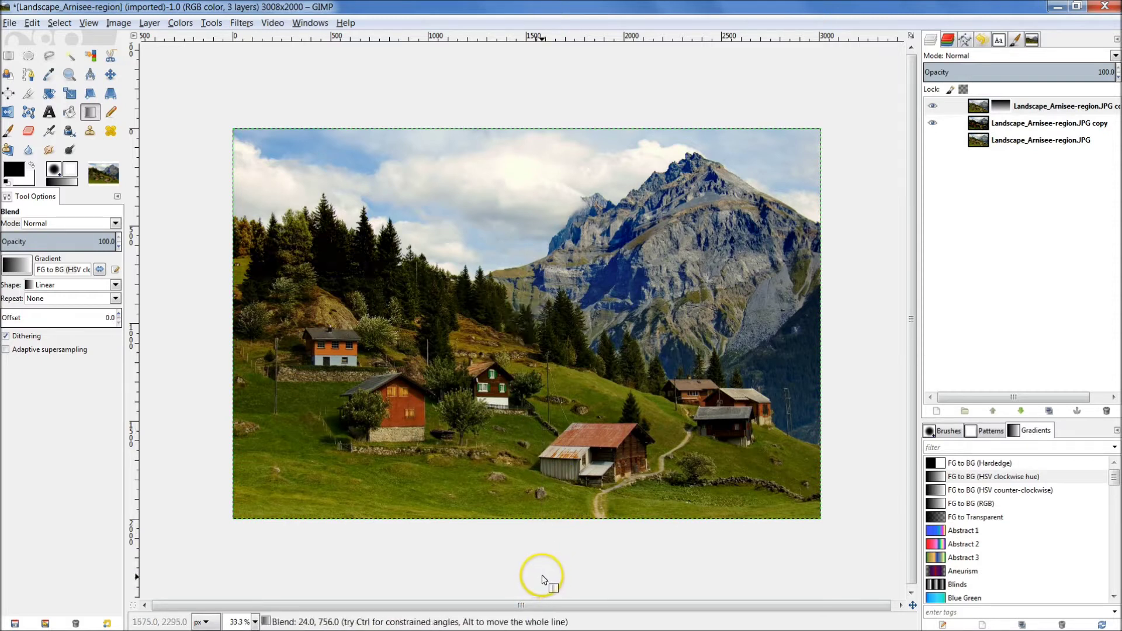
pyautogui.hotkey('ctrl', 'z')
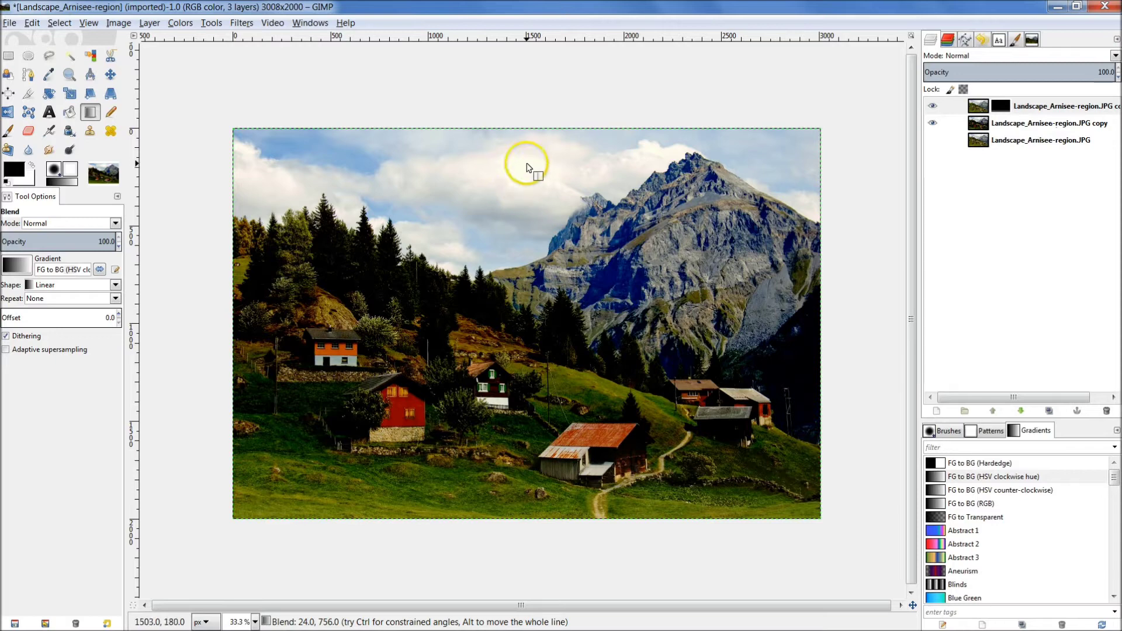
# Step: Settle on a diagonal gradient from the mountain's middle that darkens the photo's lower right
pyautogui.moveTo(536, 156); pyautogui.dragTo(537, 483)
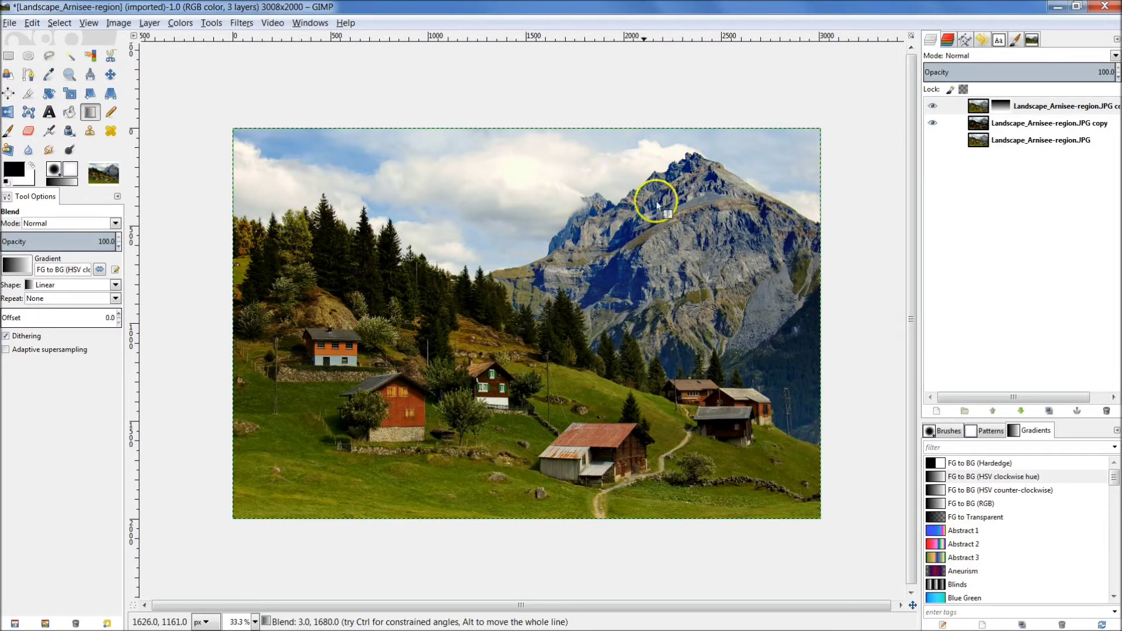
pyautogui.moveTo(628, 280); pyautogui.dragTo(451, 481)
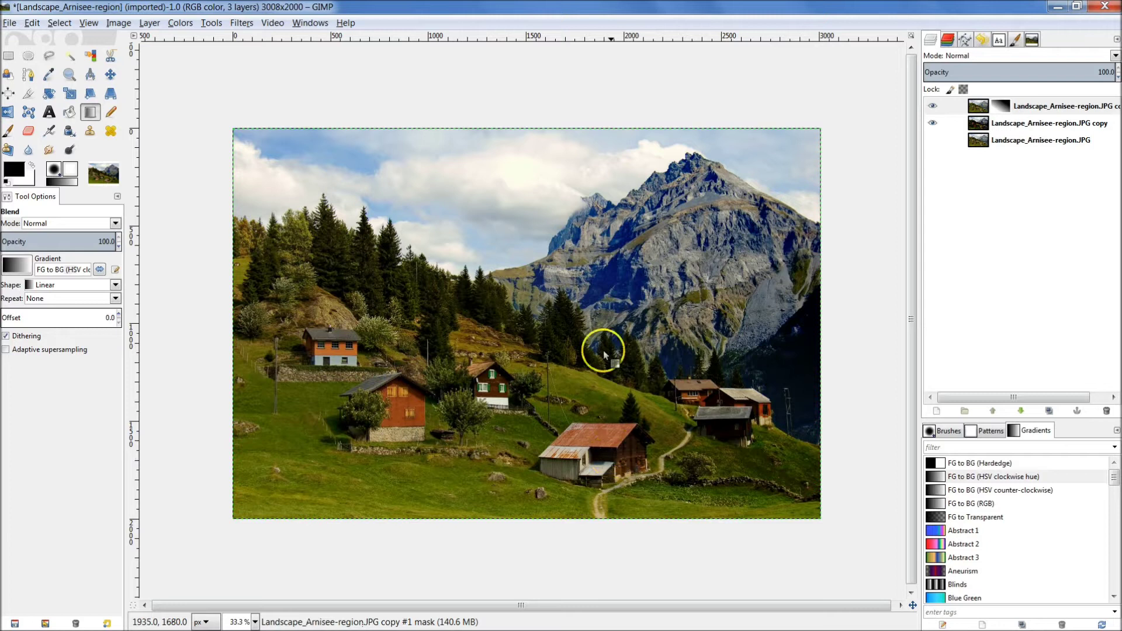
pyautogui.moveTo(659, 149)
pyautogui.mouseDown()
pyautogui.moveTo(452, 416)
pyautogui.moveTo(374, 480)
pyautogui.moveTo(362, 521)
pyautogui.mouseUp()
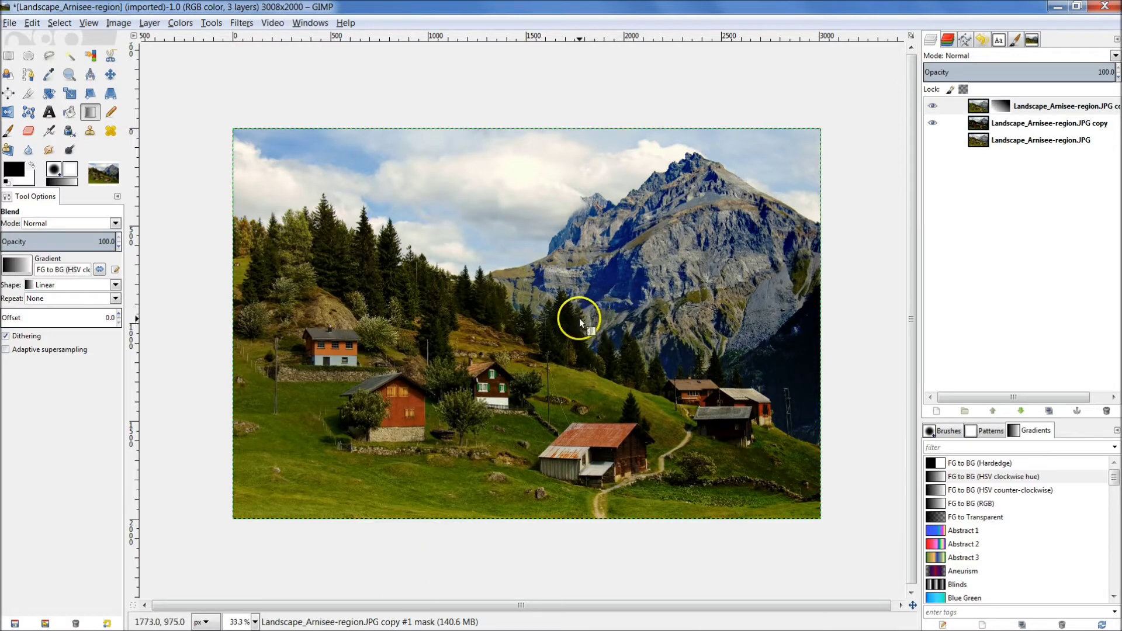
pyautogui.moveTo(549, 315); pyautogui.dragTo(275, 513)
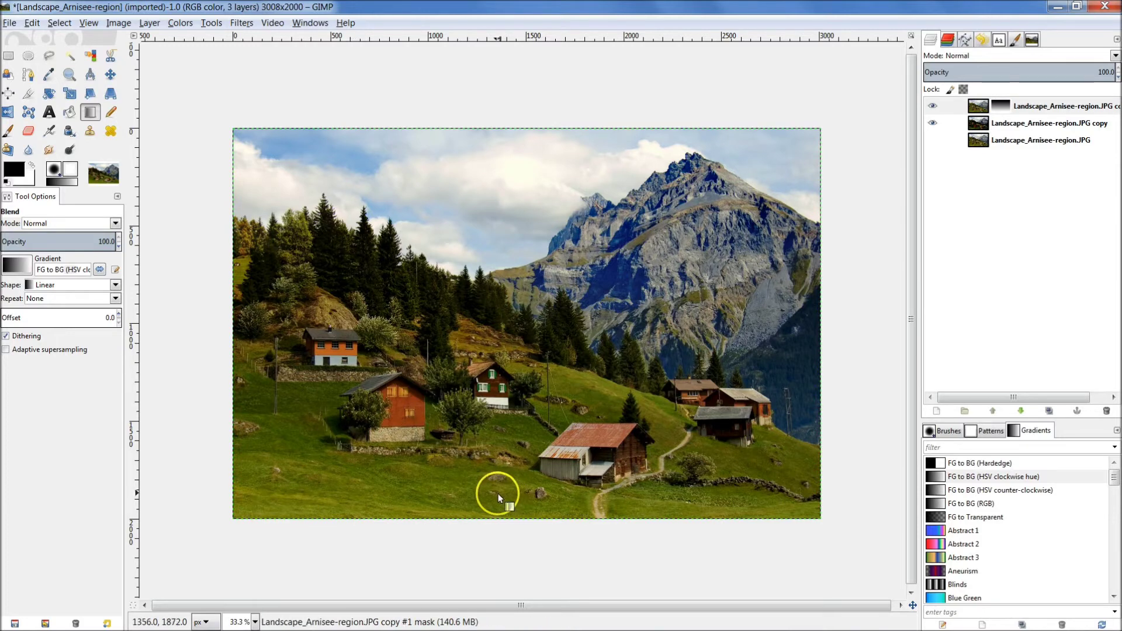
pyautogui.hotkey('ctrl', 'z')
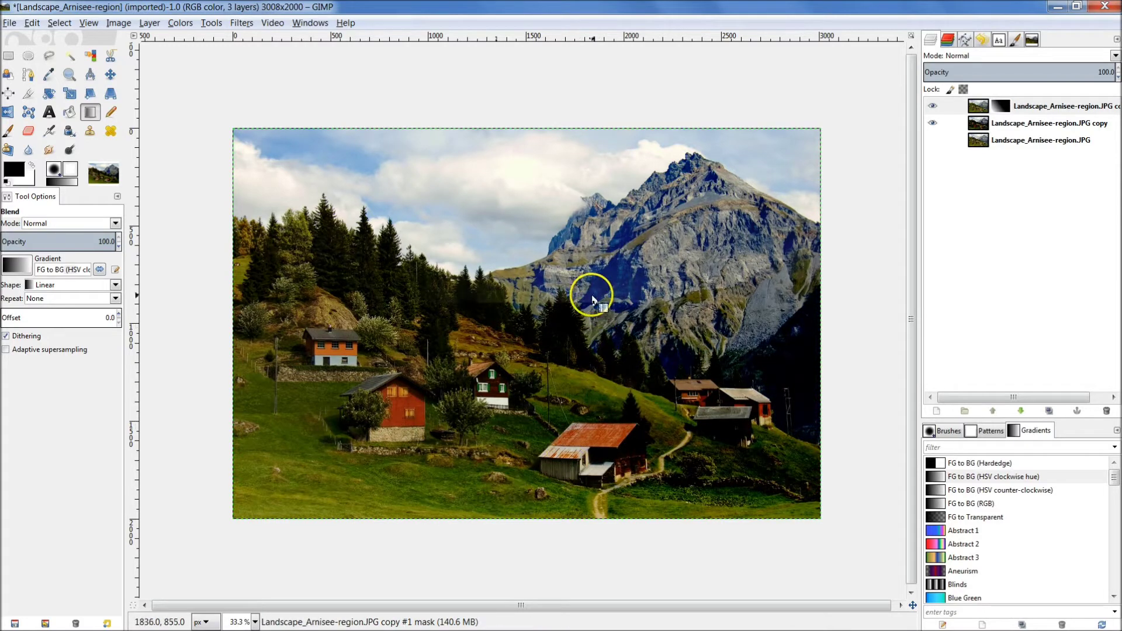
pyautogui.moveTo(586, 296); pyautogui.dragTo(550, 324)
pyautogui.moveTo(370, 491); pyautogui.dragTo(342, 482)
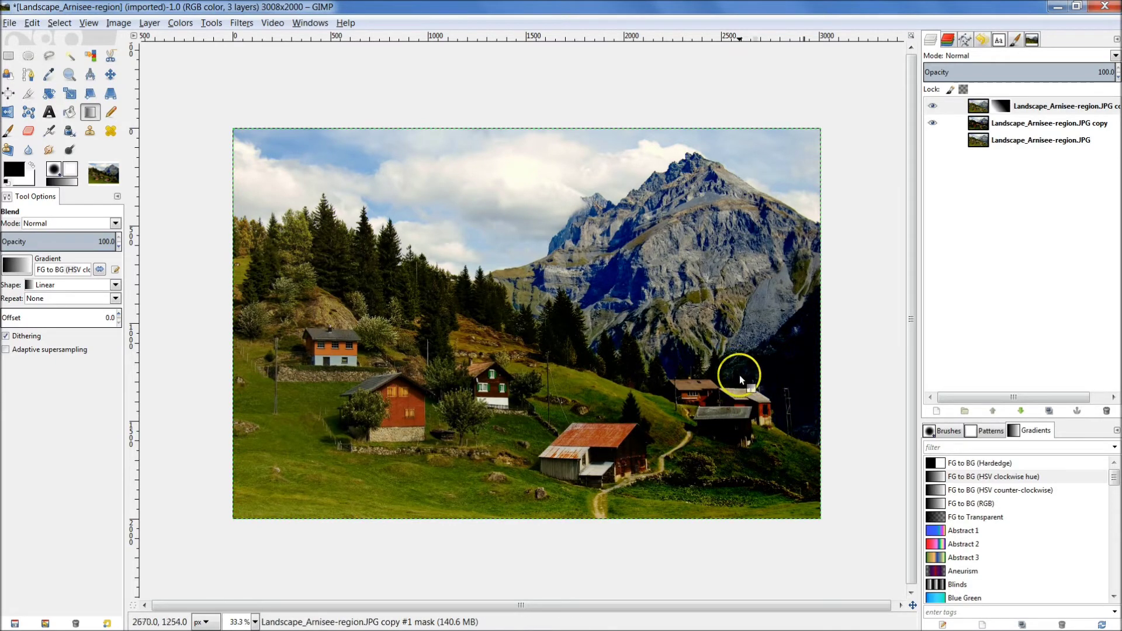
pyautogui.moveTo(768, 401); pyautogui.dragTo(713, 388)
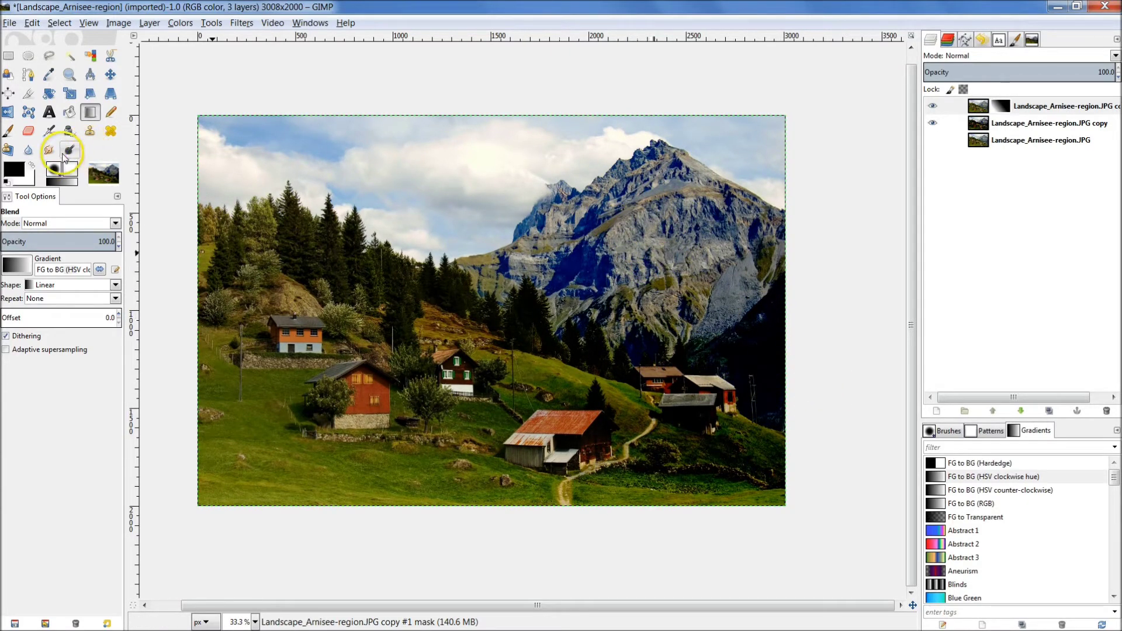
# Step: Paint with a white Paintbrush on the mask along the mountain's right edge near the houses
pyautogui.click(7, 131)
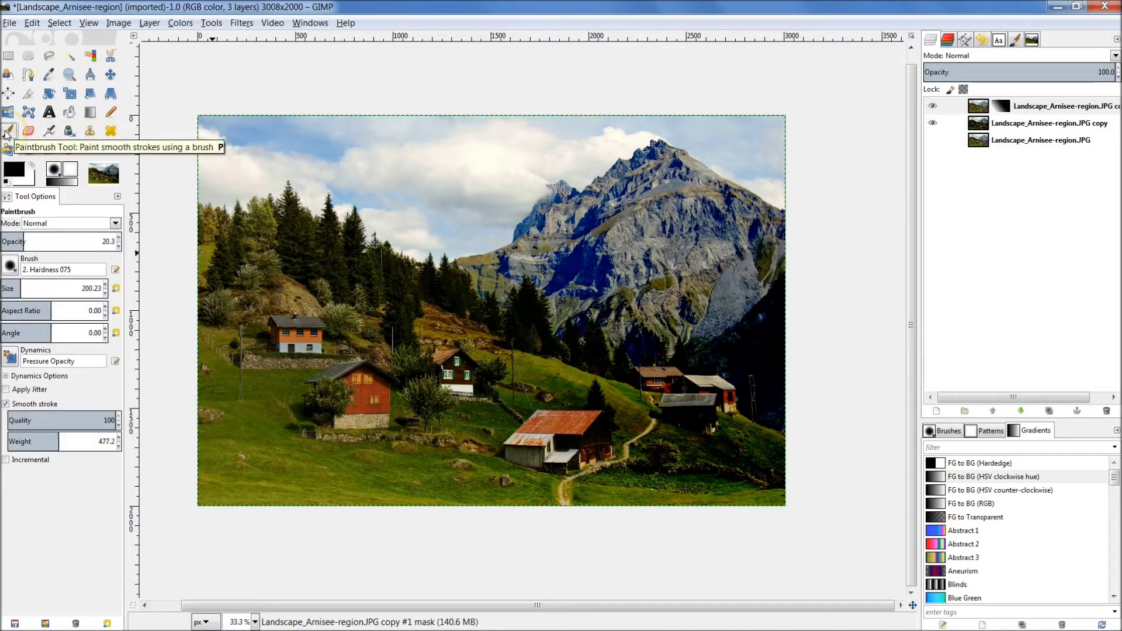
pyautogui.click(7, 132)
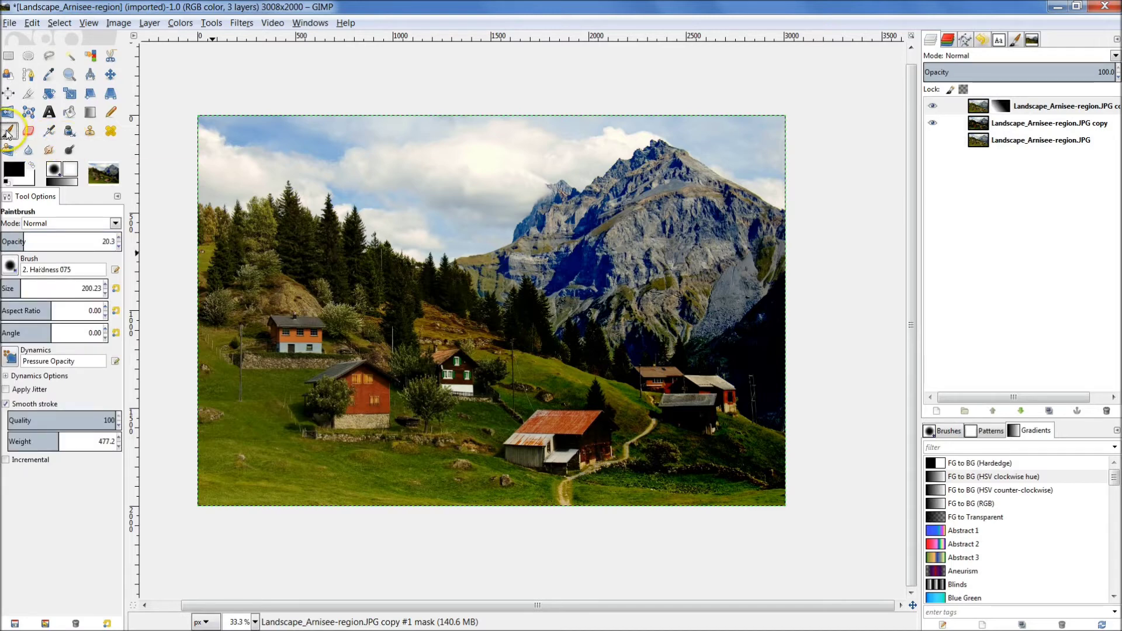
pyautogui.click(32, 168)
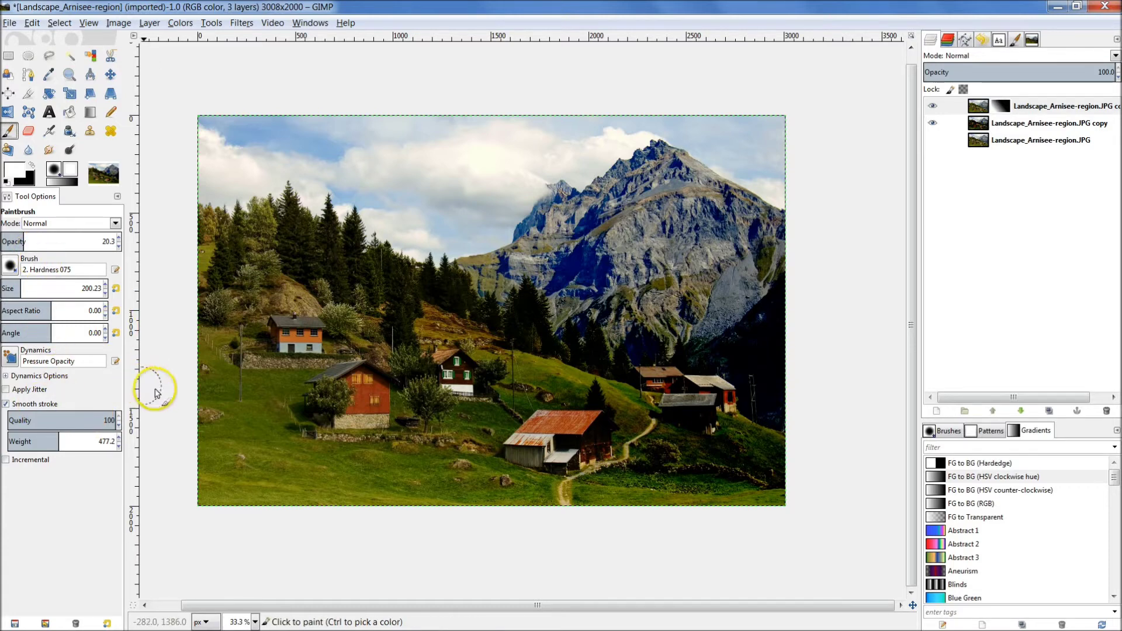
pyautogui.moveTo(775, 386)
pyautogui.mouseDown()
pyautogui.moveTo(764, 328)
pyautogui.moveTo(756, 377)
pyautogui.moveTo(743, 354)
pyautogui.moveTo(726, 380)
pyautogui.moveTo(791, 431)
pyautogui.moveTo(711, 362)
pyautogui.moveTo(789, 373)
pyautogui.moveTo(753, 348)
pyautogui.mouseUp()
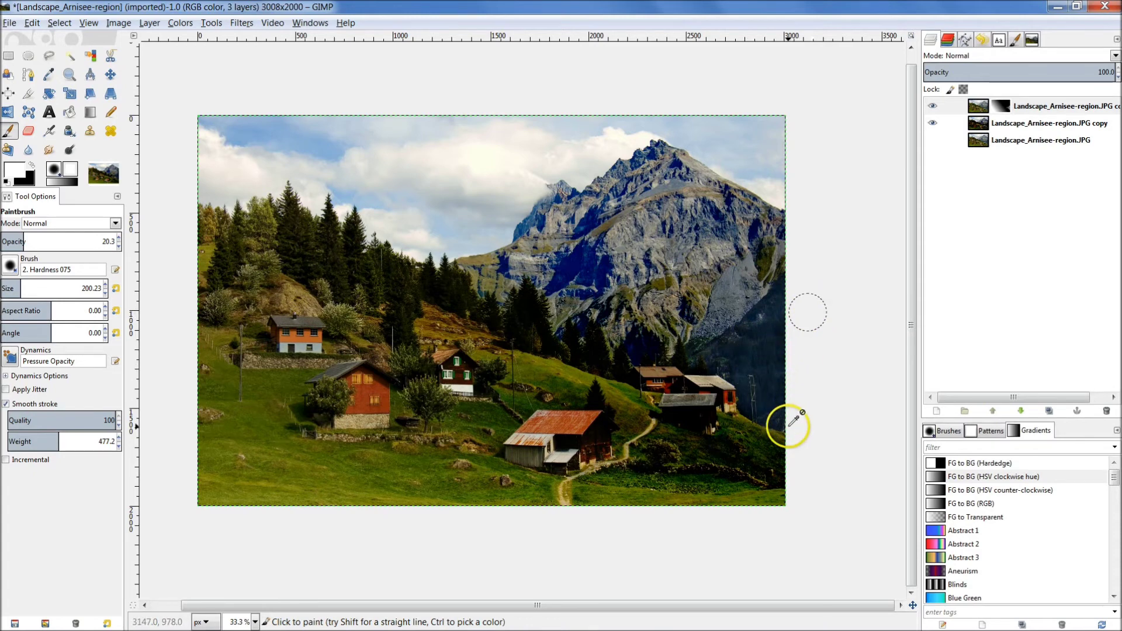
pyautogui.scroll(-3, 703, 435)
# Step: Set the brush to 12.2 opacity and size 334, then lightly paint the dark right side
pyautogui.scroll(1, 625, 409)
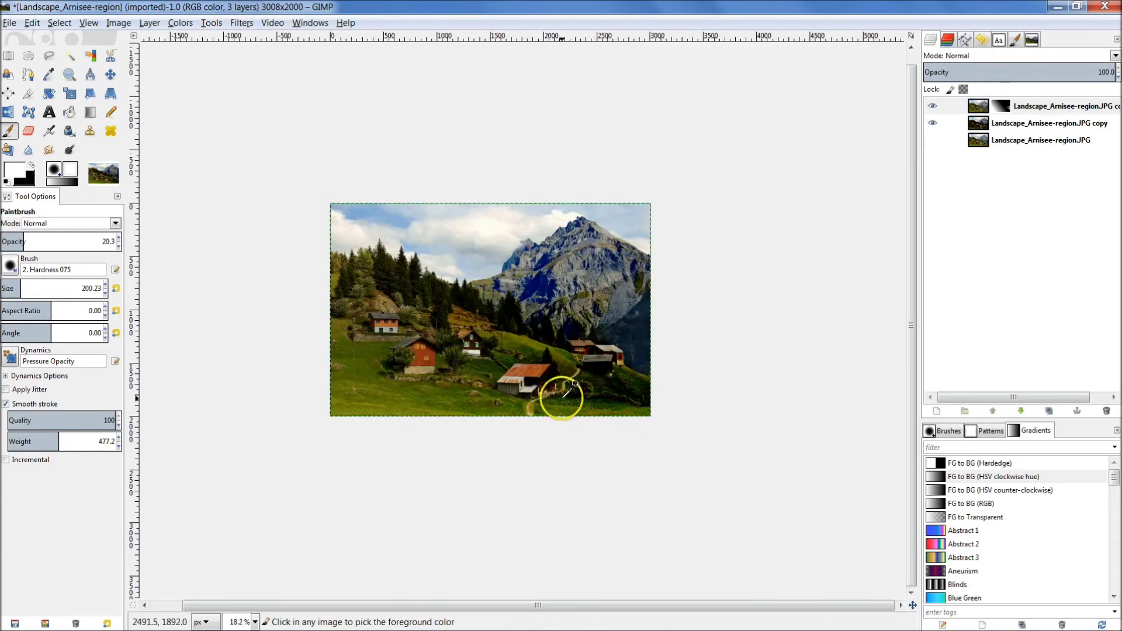
pyautogui.scroll(1, 558, 396)
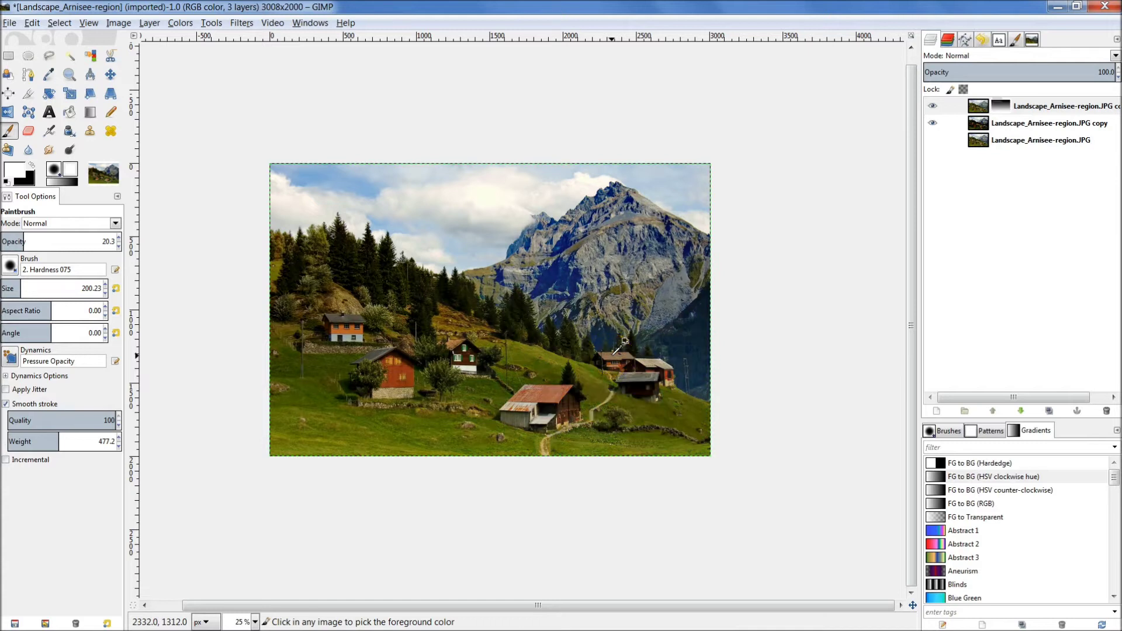
pyautogui.click(481, 343)
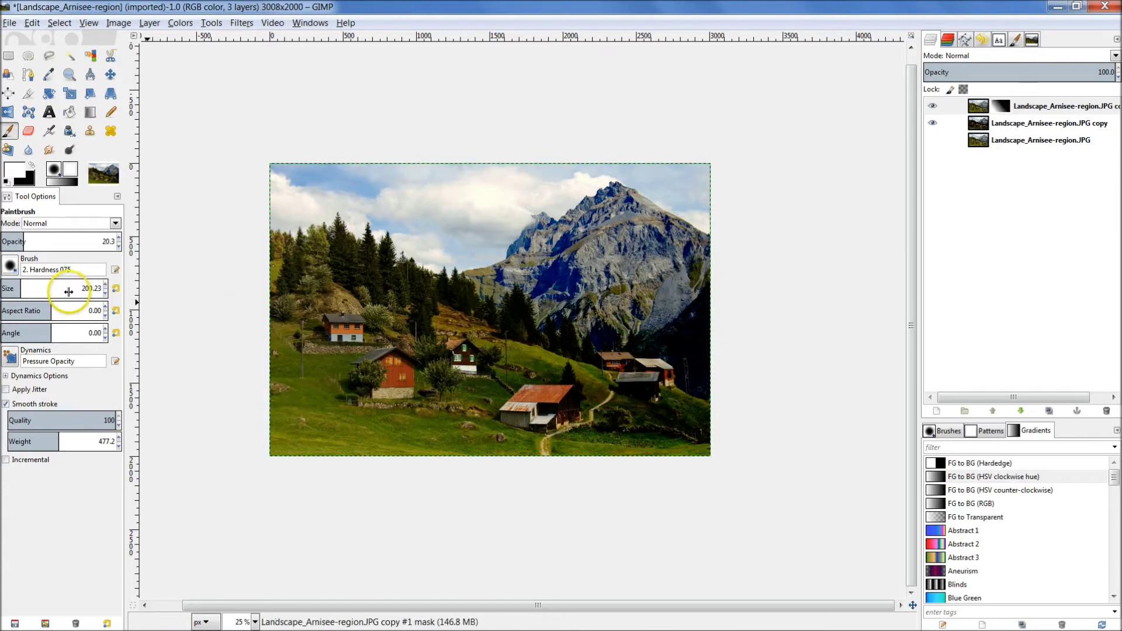
pyautogui.click(19, 249)
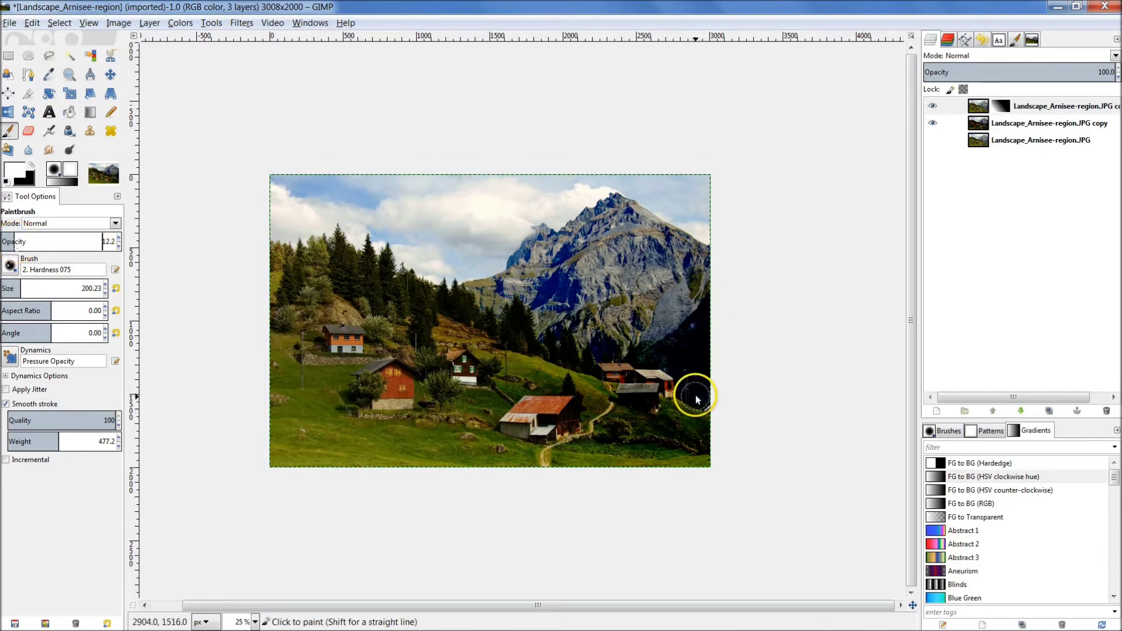
pyautogui.scroll(2, 695, 396)
pyautogui.hscroll(5, 641, 397)
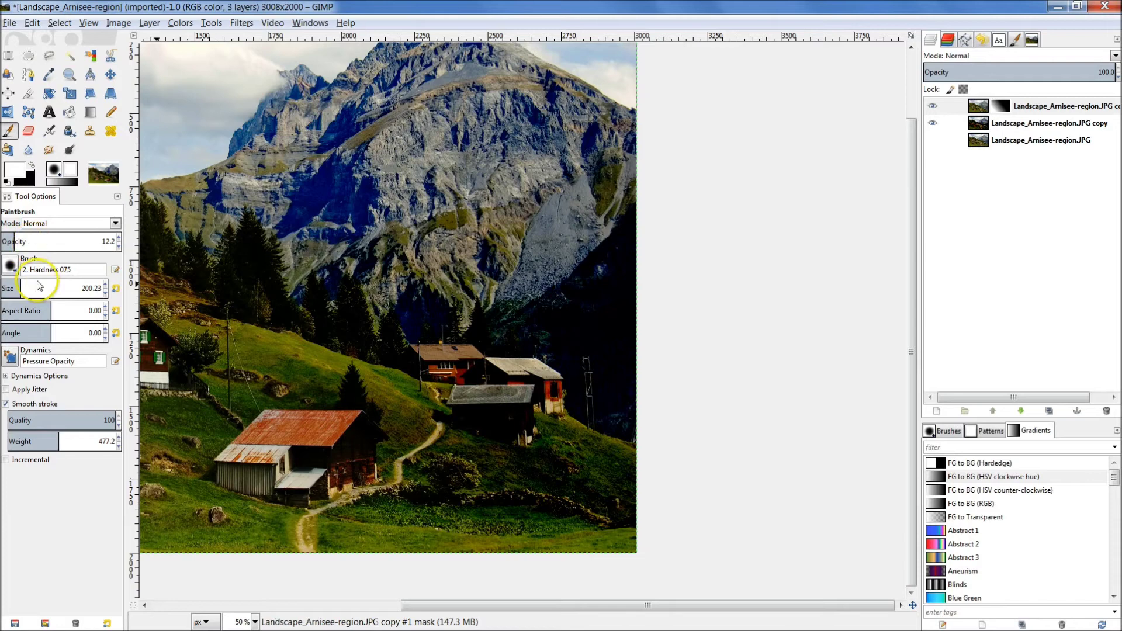
pyautogui.moveTo(24, 288); pyautogui.dragTo(34, 288)
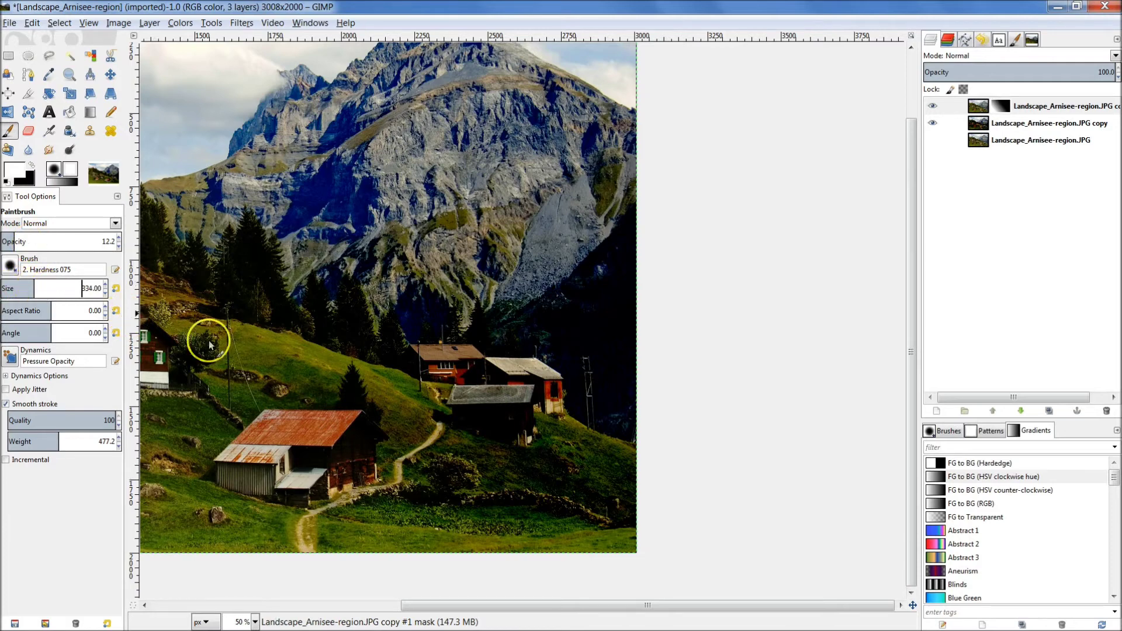
pyautogui.moveTo(638, 222)
pyautogui.mouseDown()
pyautogui.moveTo(631, 401)
pyautogui.moveTo(621, 237)
pyautogui.moveTo(580, 300)
pyautogui.moveTo(641, 374)
pyautogui.moveTo(511, 282)
pyautogui.moveTo(683, 408)
pyautogui.moveTo(653, 220)
pyautogui.moveTo(613, 380)
pyautogui.moveTo(626, 418)
pyautogui.moveTo(634, 230)
pyautogui.moveTo(760, 364)
pyautogui.mouseUp()
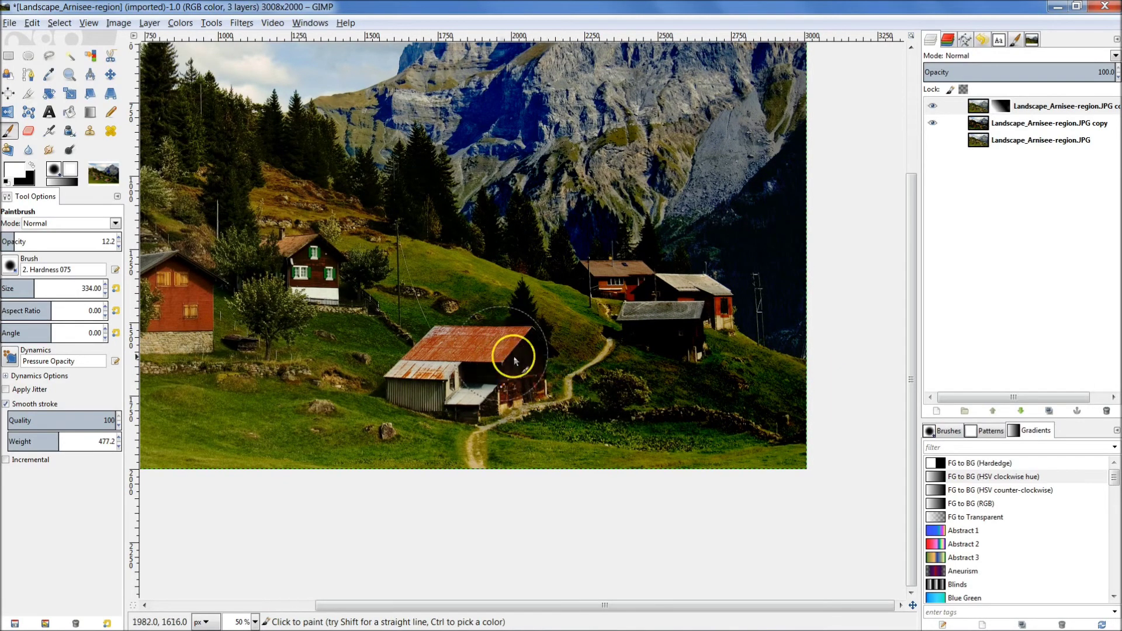
# Step: Zoom in and paint over the grey-roofed barn's front to reveal its windows and balcony
pyautogui.scroll(2, 518, 393)
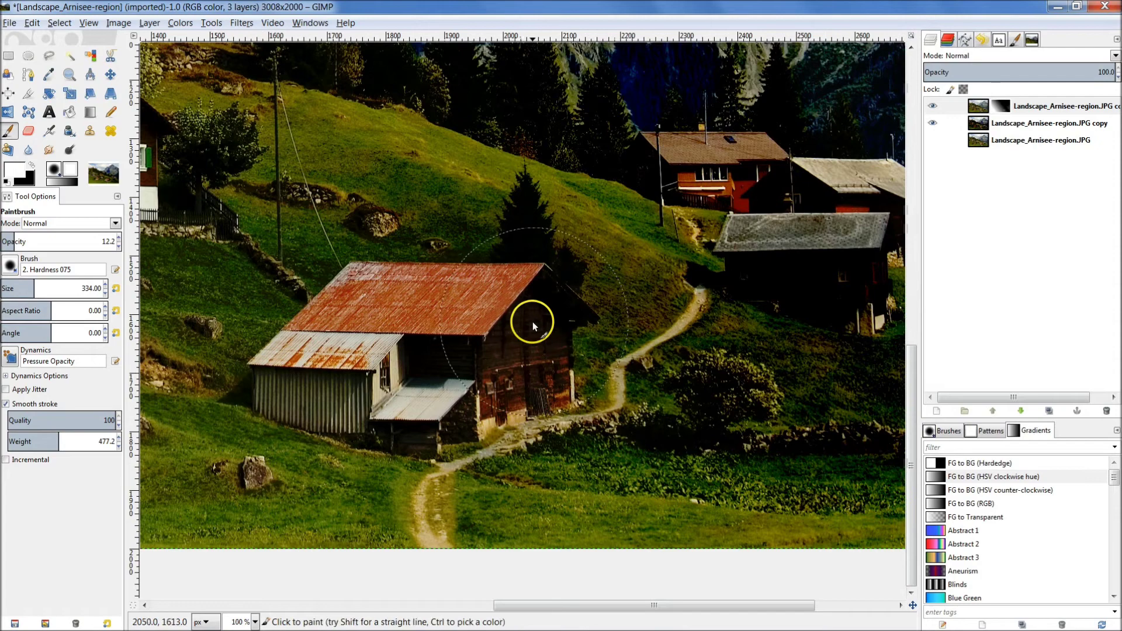
pyautogui.hscroll(5, 453, 393)
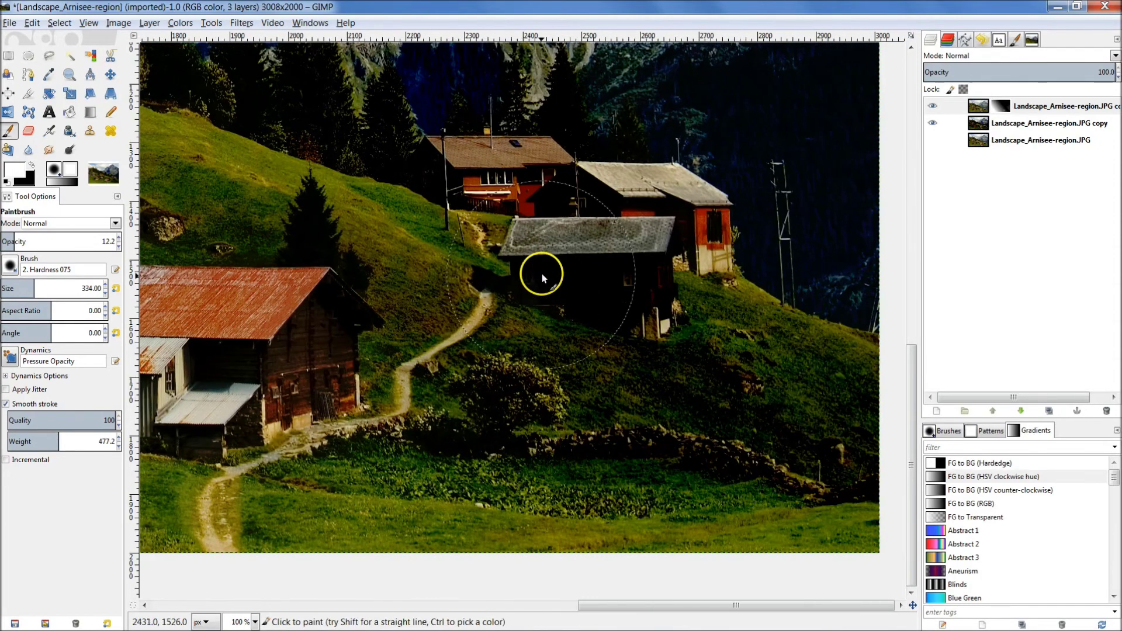
pyautogui.moveTo(620, 290)
pyautogui.mouseDown()
pyautogui.moveTo(588, 283)
pyautogui.moveTo(646, 296)
pyautogui.moveTo(505, 297)
pyautogui.moveTo(569, 286)
pyautogui.moveTo(641, 300)
pyautogui.moveTo(671, 290)
pyautogui.moveTo(541, 290)
pyautogui.moveTo(708, 233)
pyautogui.moveTo(538, 191)
pyautogui.mouseUp()
pyautogui.scroll(-3, 508, 280)
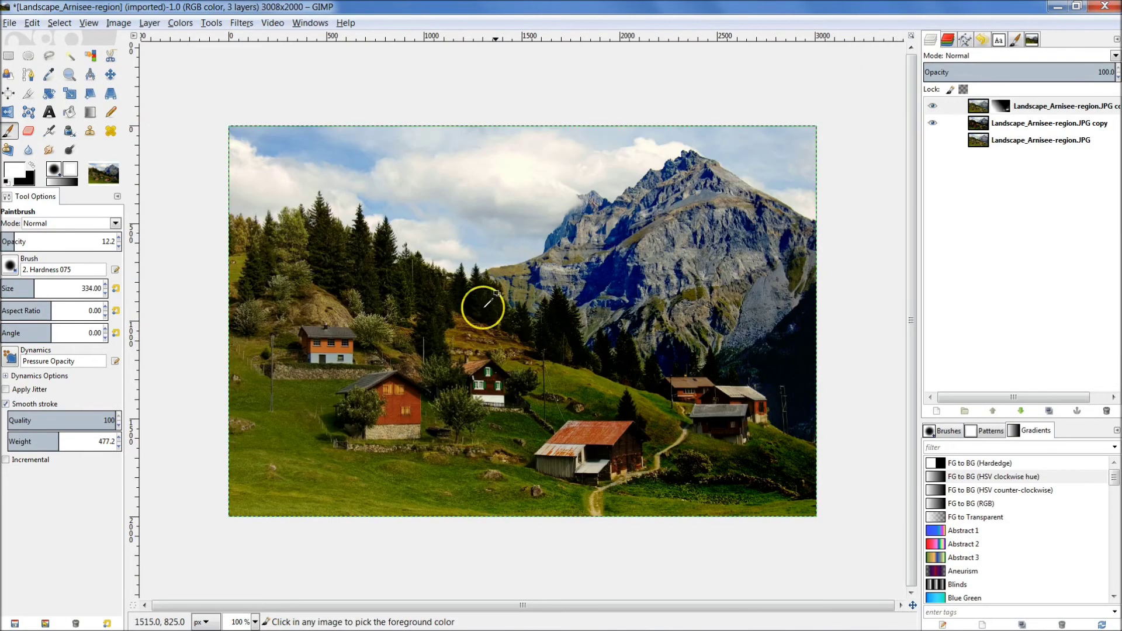
pyautogui.scroll(4, 506, 256)
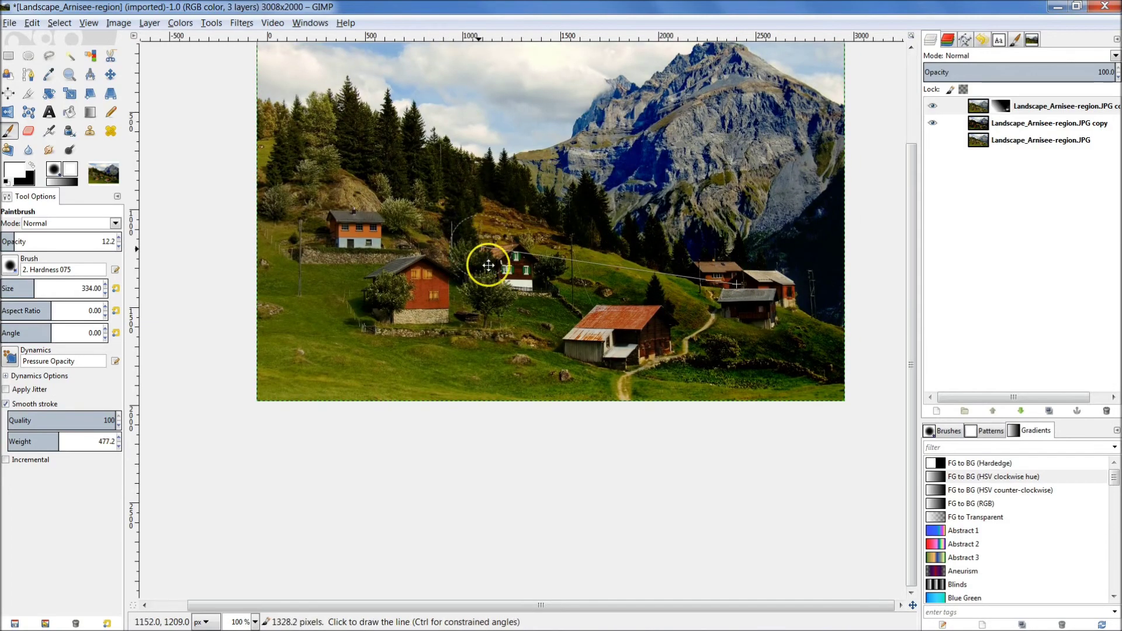
pyautogui.scroll(2, 455, 295)
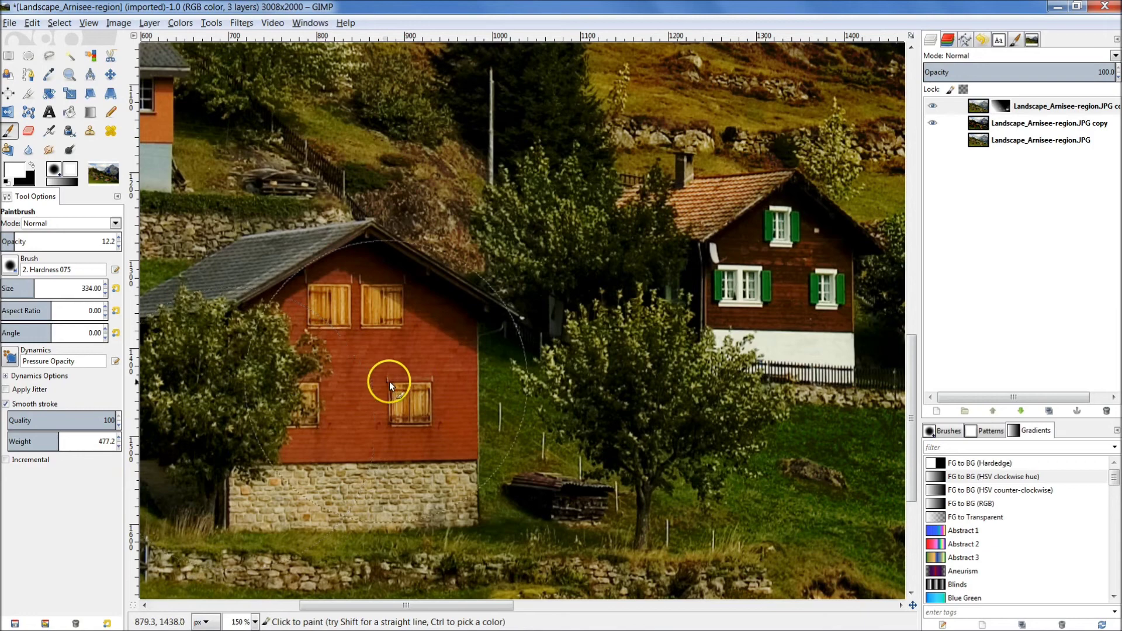
pyautogui.scroll(-4, 344, 404)
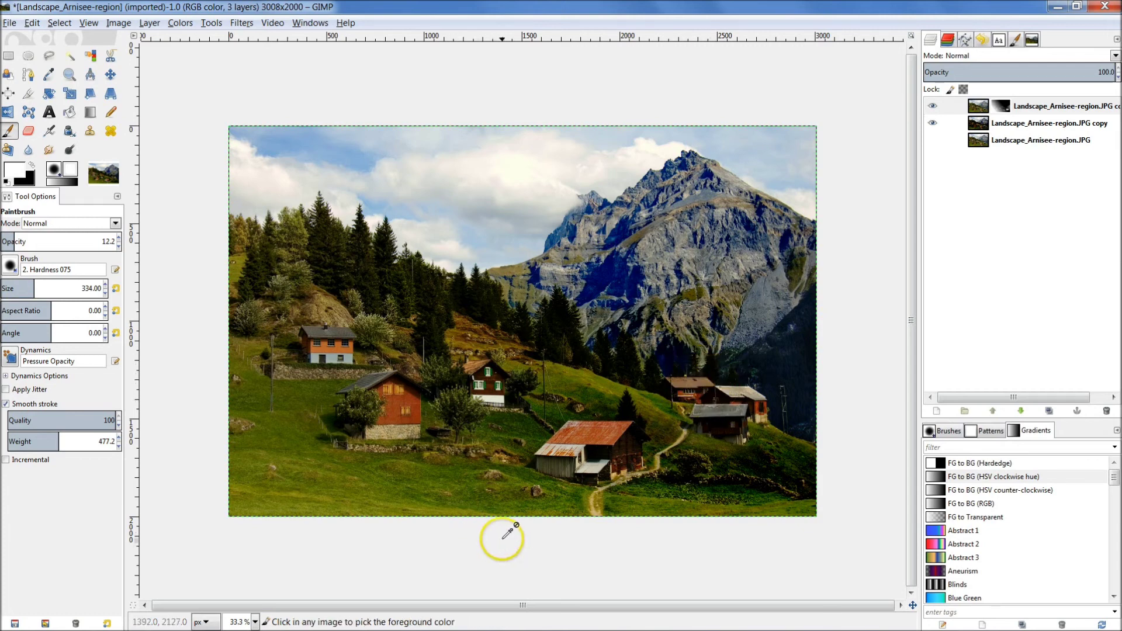
pyautogui.scroll(-1, 740, 366)
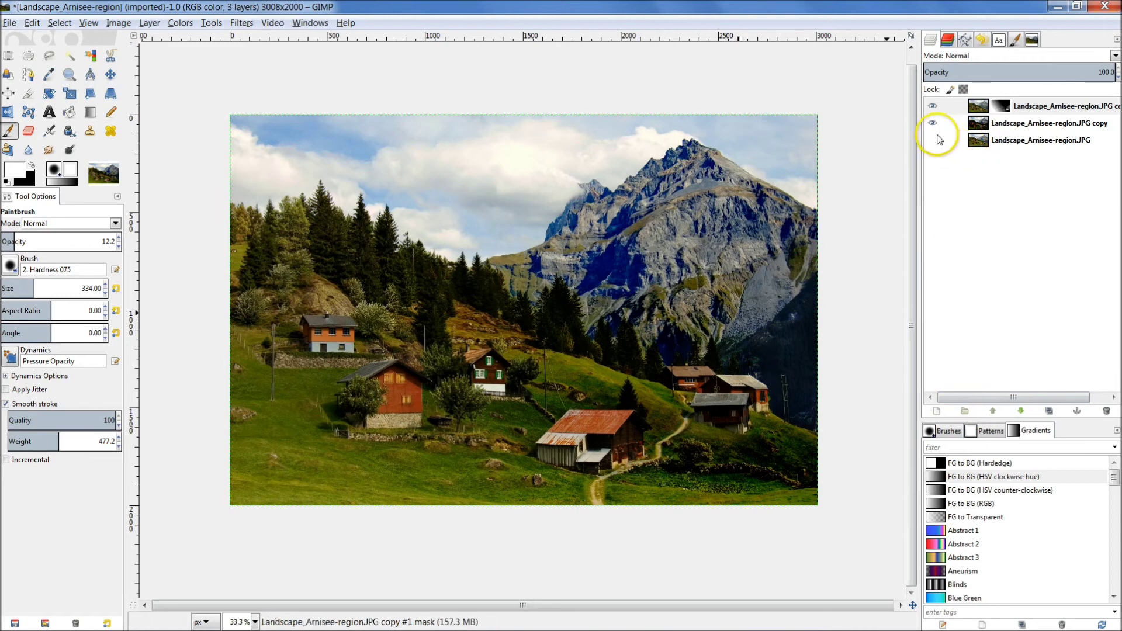
pyautogui.keyDown('shift'); pyautogui.click(932, 140); pyautogui.keyUp('shift')
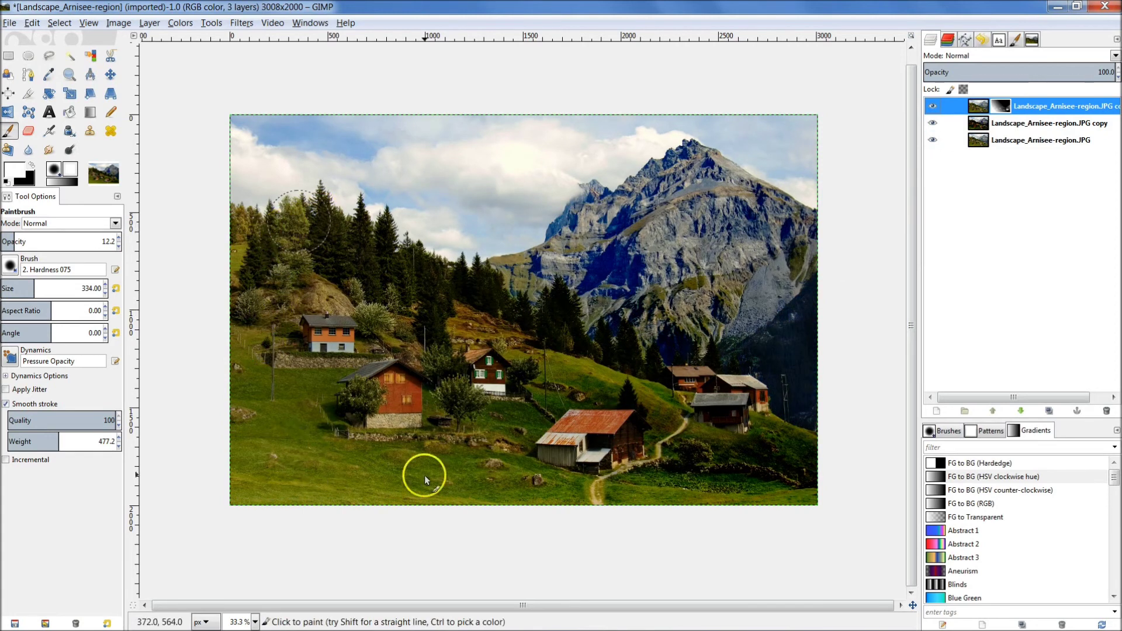
pyautogui.click(932, 140)
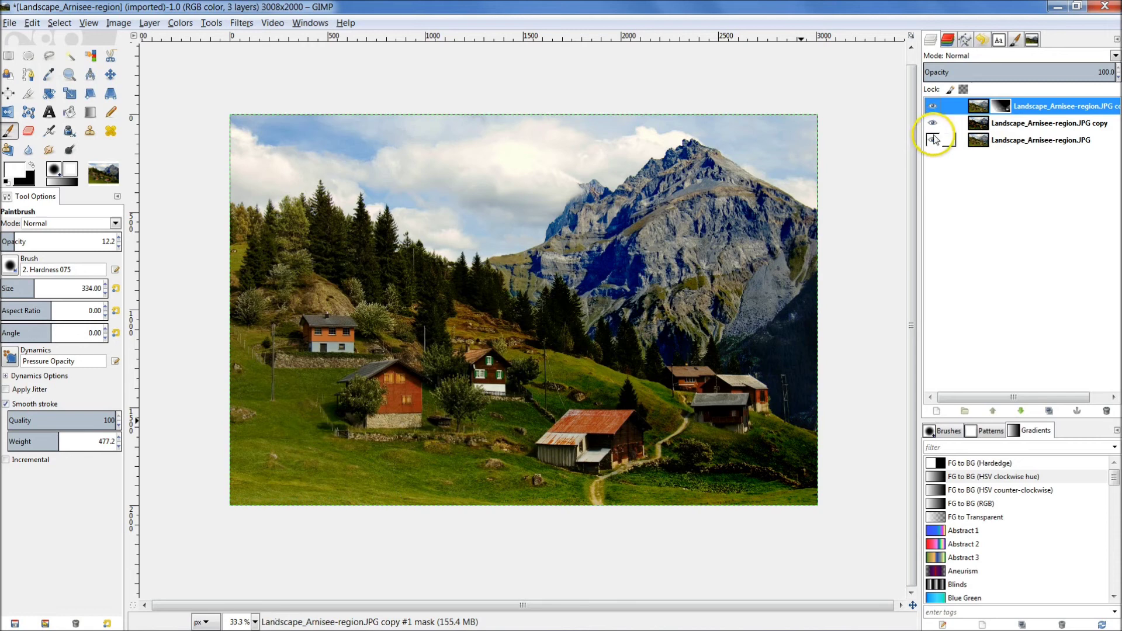
pyautogui.keyDown('shift'); pyautogui.click(934, 142); pyautogui.keyUp('shift')
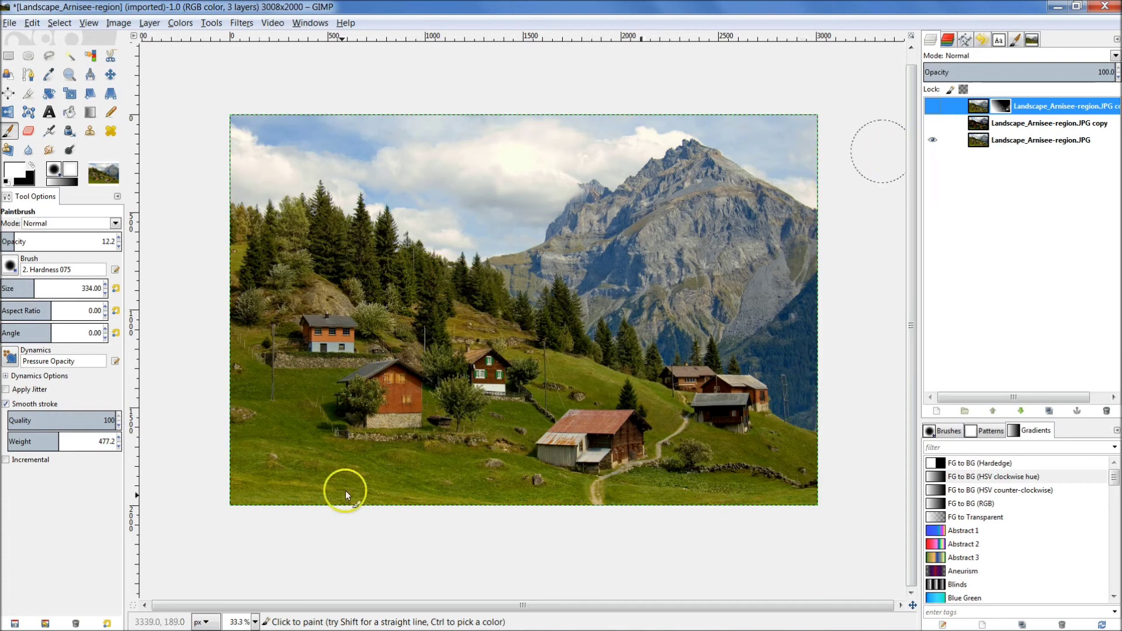
pyautogui.click(939, 111)
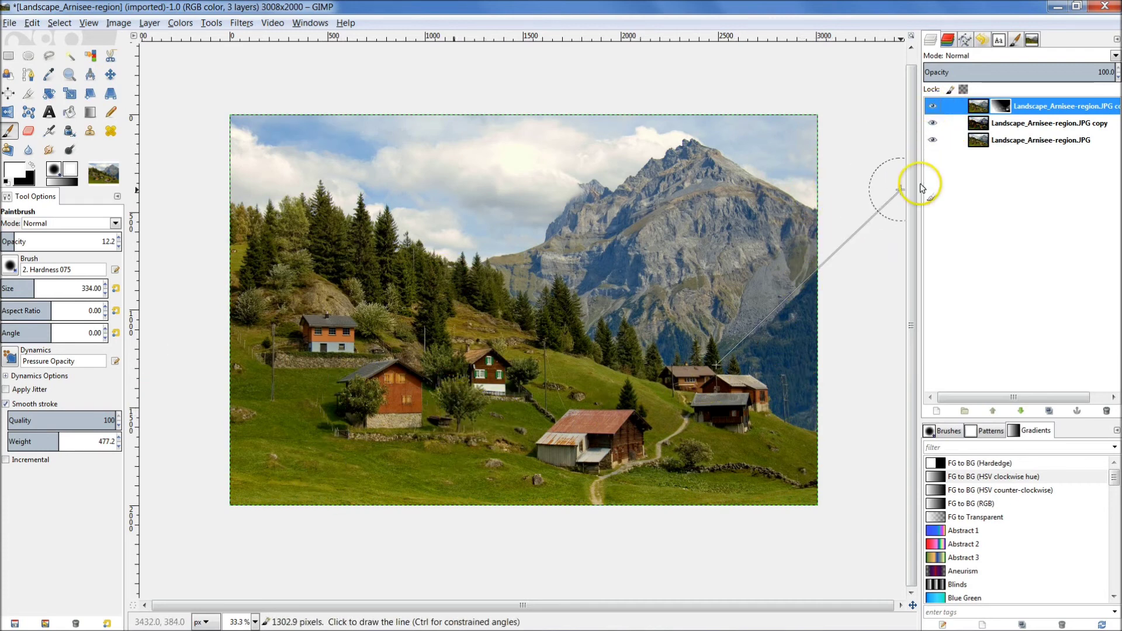
pyautogui.click(941, 141)
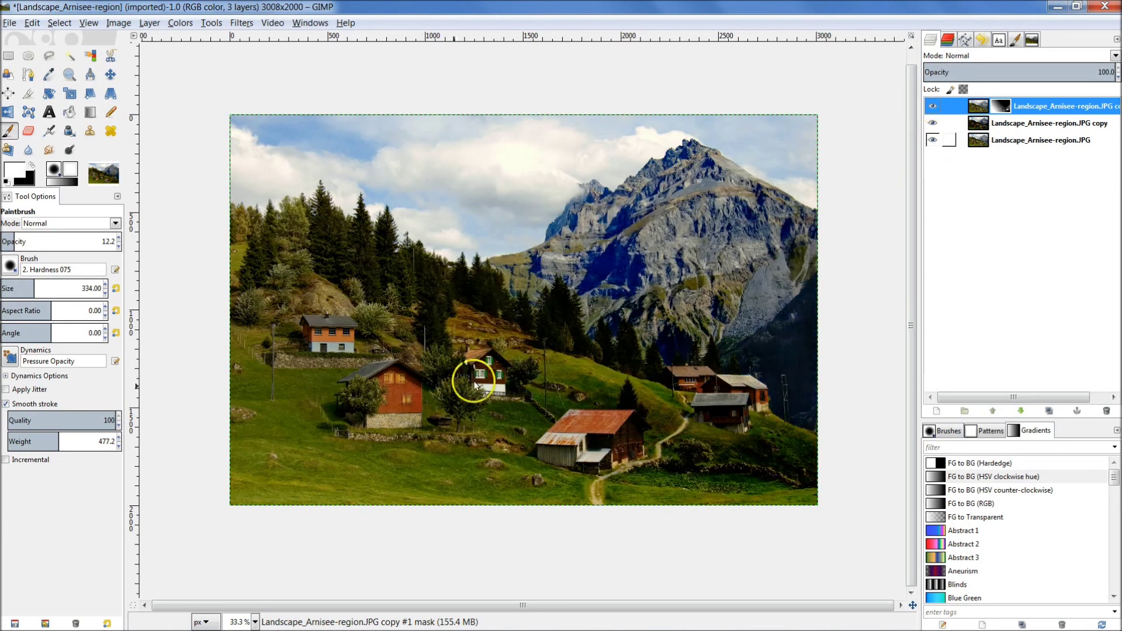
pyautogui.click(816, 473)
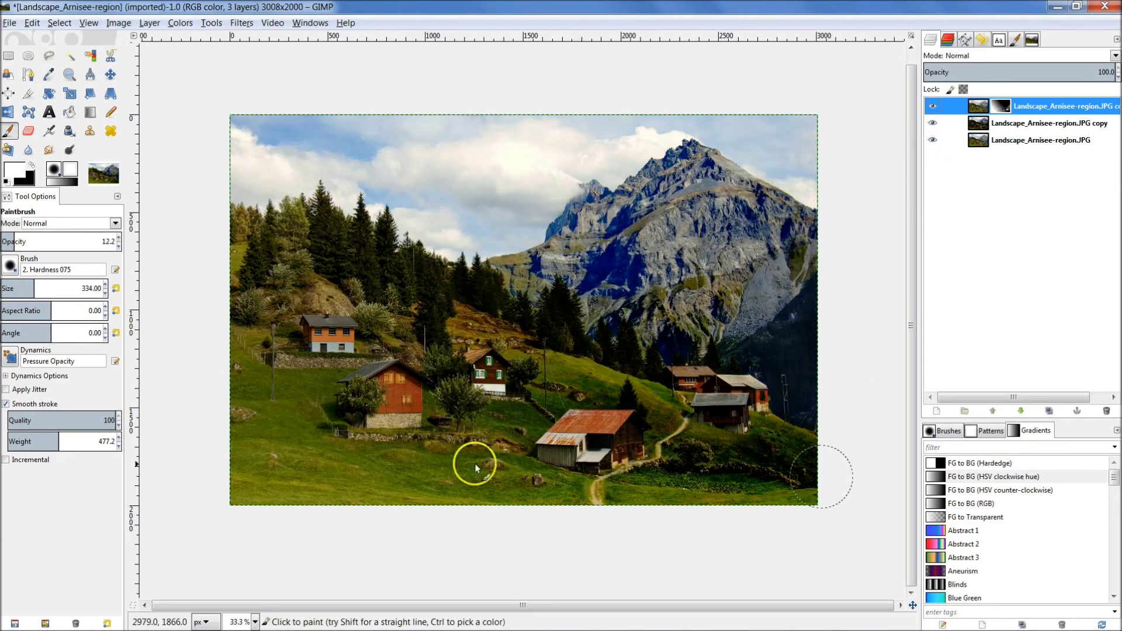